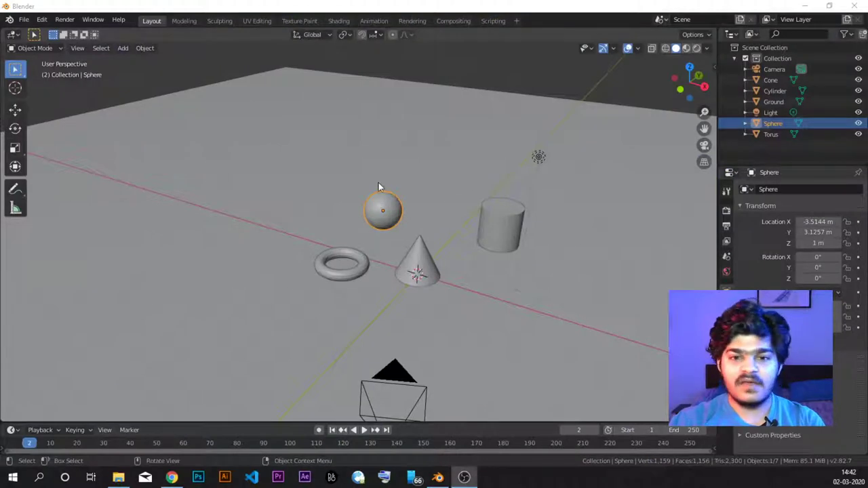
# - Preview the scene's lighting and shadows by switching the viewport to Rendered shading
pyautogui.moveTo(390, 237)
pyautogui.mouseDown(button='middle')
pyautogui.moveTo(417, 229)
pyautogui.moveTo(405, 229)
pyautogui.mouseUp(button='middle')
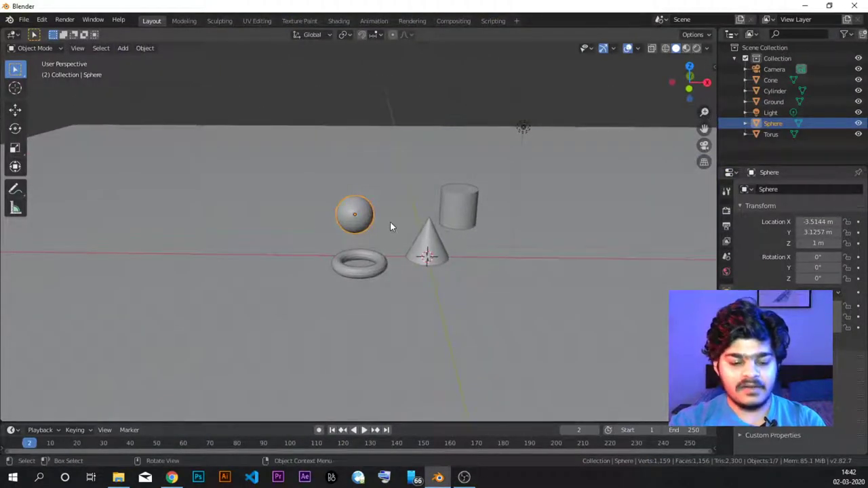
pyautogui.press('z')
pyautogui.click(392, 159)
pyautogui.moveTo(392, 159)
pyautogui.mouseDown(button='middle')
pyautogui.moveTo(395, 188)
pyautogui.moveTo(407, 197)
pyautogui.mouseUp(button='middle')
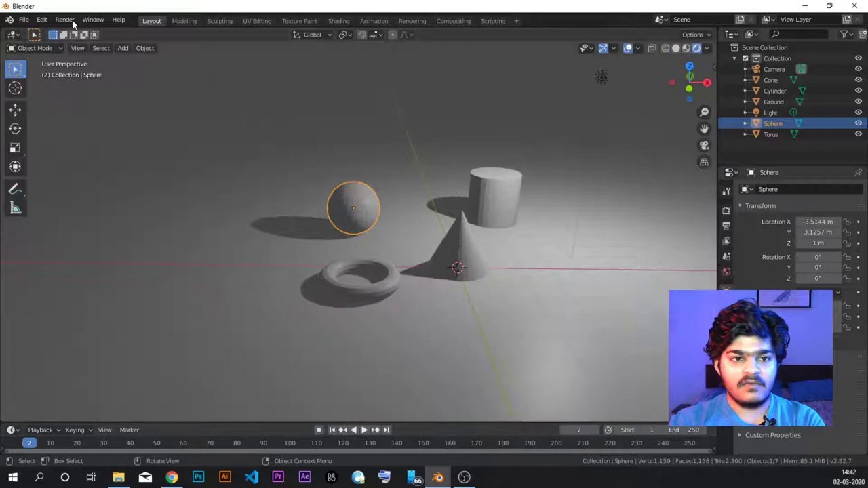
# - Render the scene to an image, inspect the whole picture, and close the render result
pyautogui.click(65, 20)
pyautogui.click(62, 31)
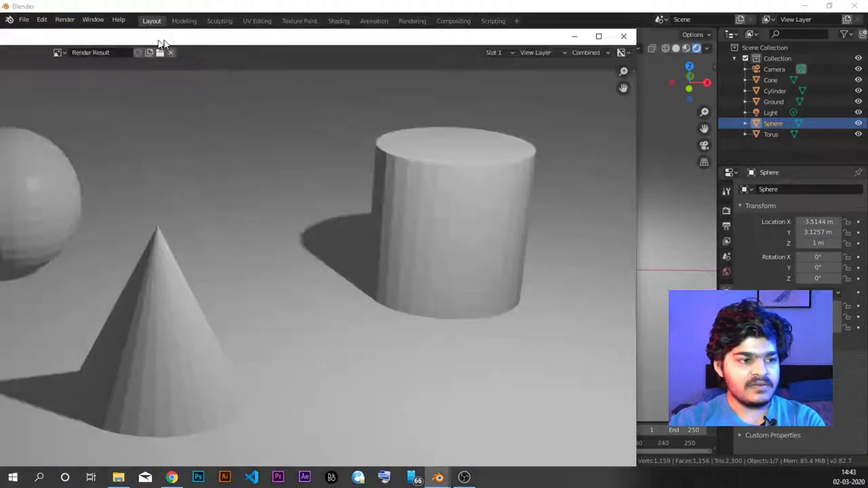
pyautogui.doubleClick(163, 41)
pyautogui.scroll(-4, 434, 203)
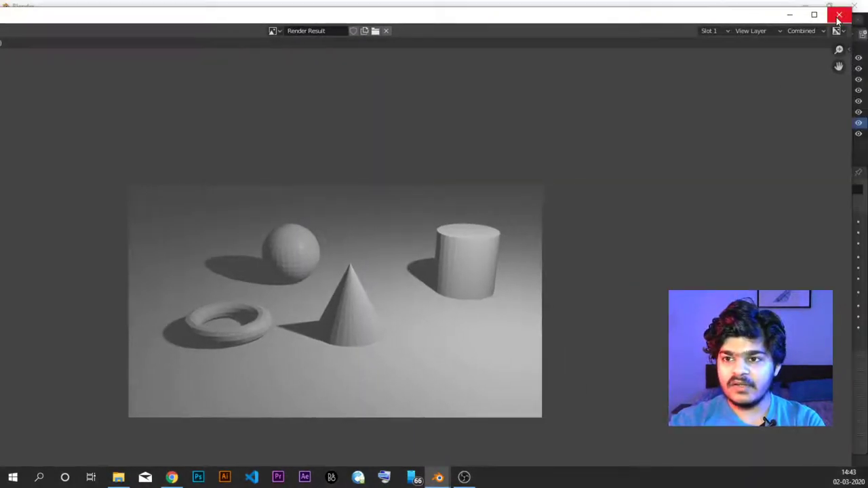
pyautogui.click(839, 14)
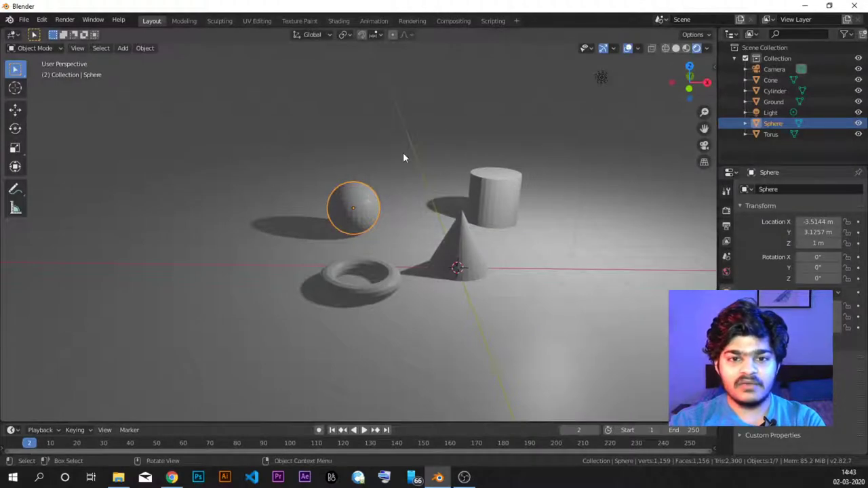
# - Return the viewport to Solid shading and view the objects on the ground plane
pyautogui.moveTo(405, 156); pyautogui.dragTo(372, 209, button='middle')
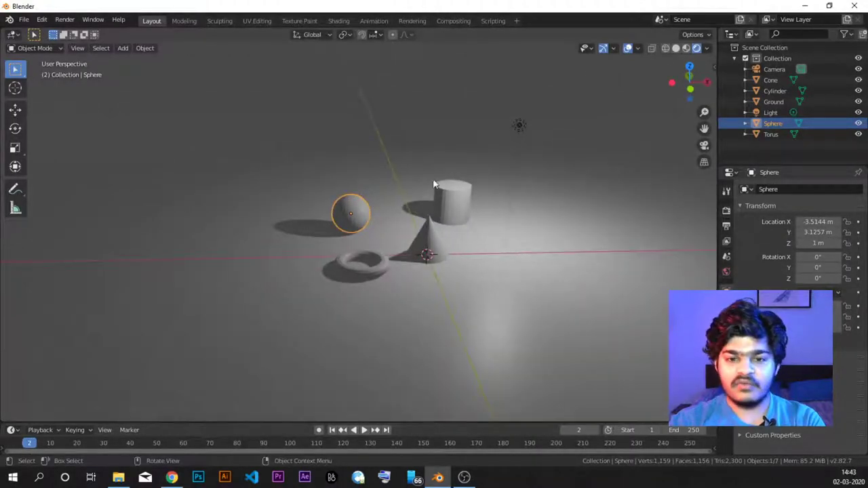
pyautogui.press('z')
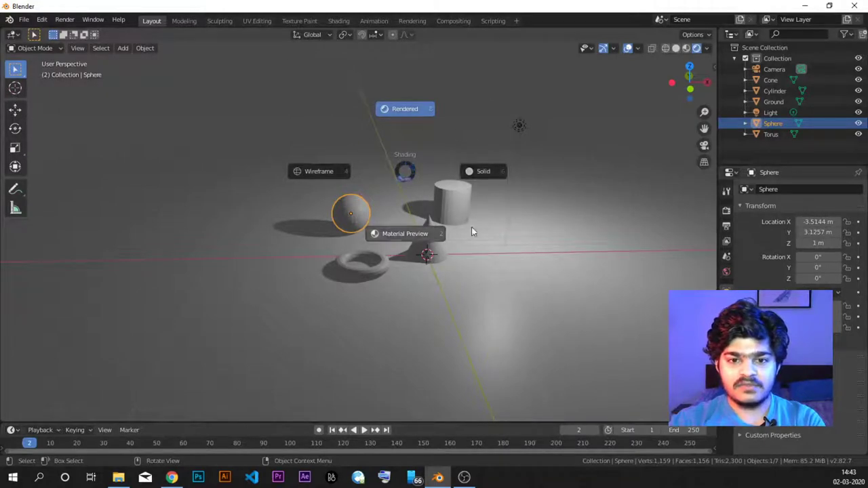
pyautogui.click(481, 170)
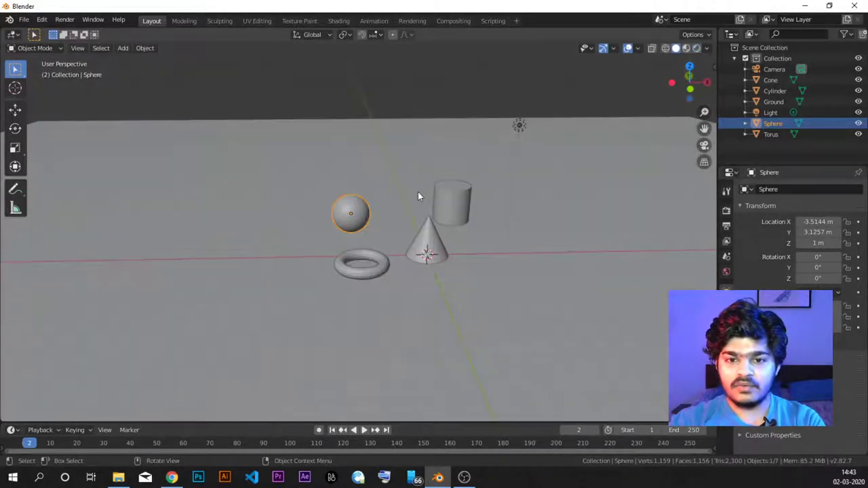
pyautogui.moveTo(418, 192); pyautogui.dragTo(384, 228, button='middle')
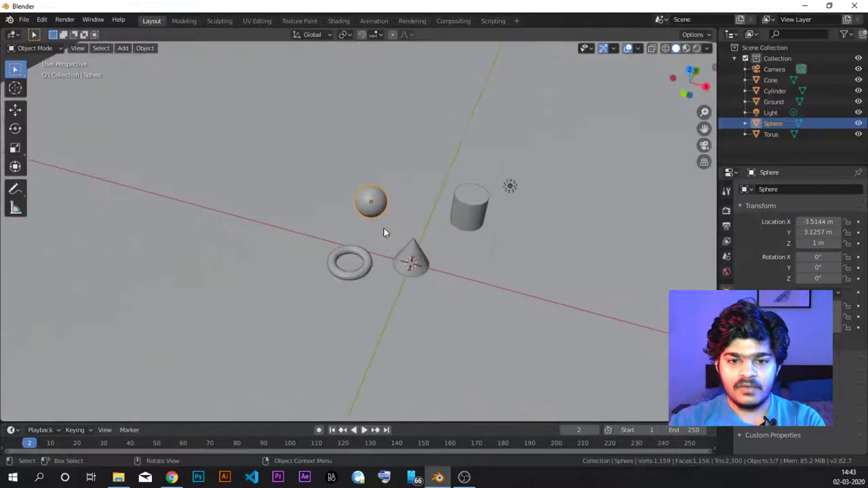
pyautogui.moveTo(400, 181); pyautogui.dragTo(409, 163, button='middle')
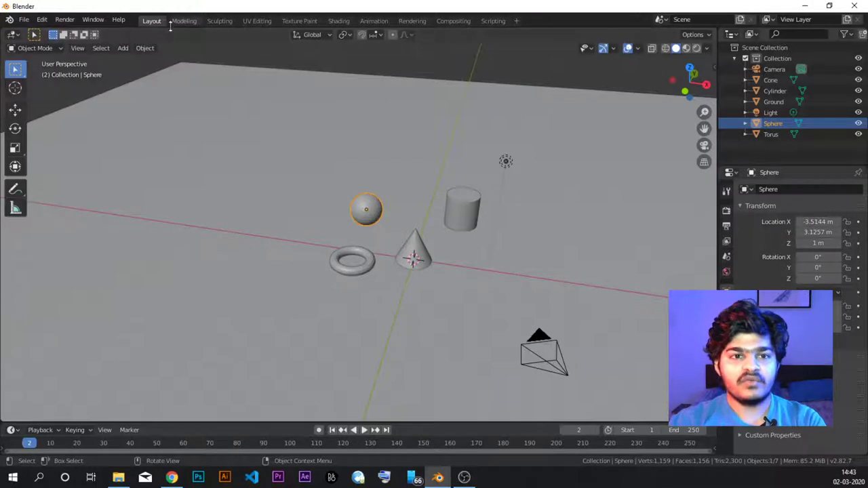
# - Switch to the Shading workspace and compare Solid and Rendered viewport shading, finishing in Material Preview
pyautogui.click(337, 20)
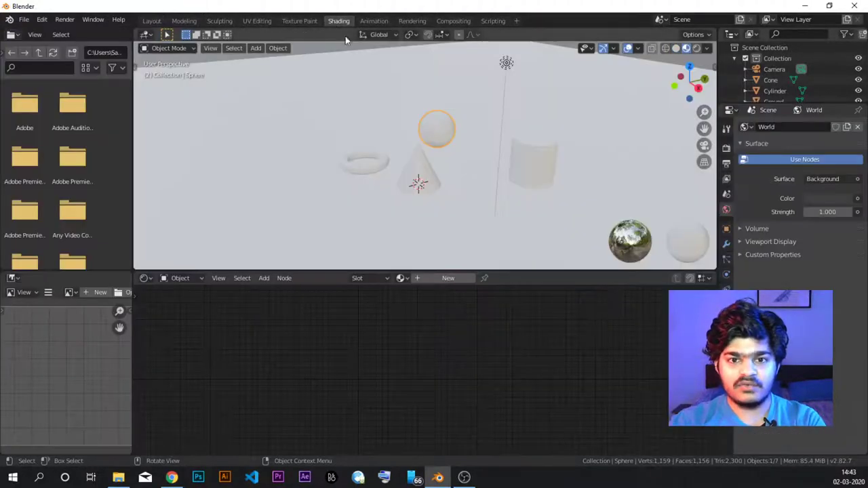
pyautogui.moveTo(359, 111); pyautogui.dragTo(386, 93, button='middle')
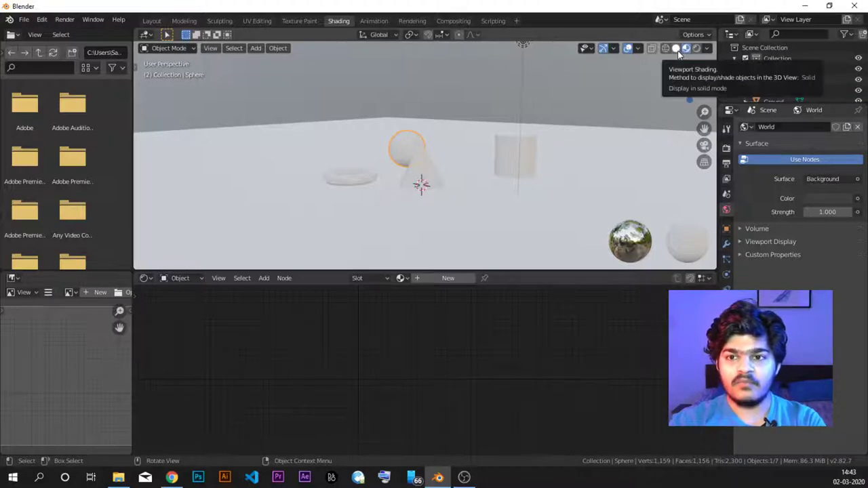
pyautogui.click(677, 51)
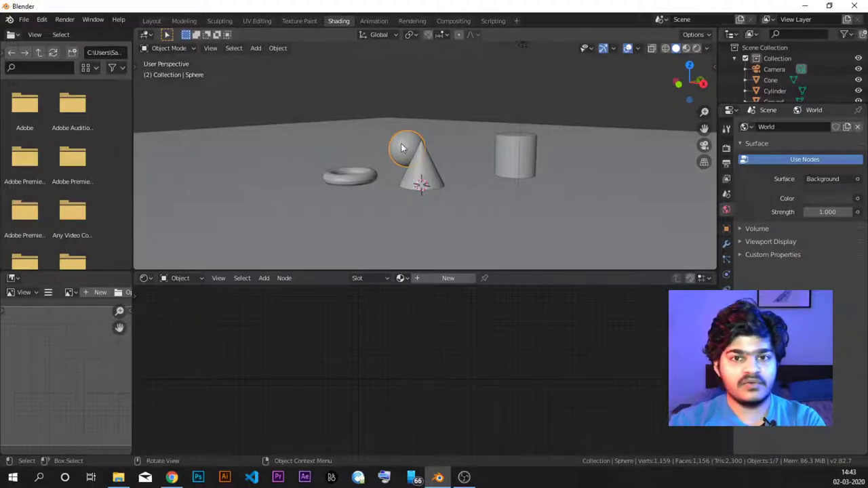
pyautogui.click(686, 48)
pyautogui.click(696, 48)
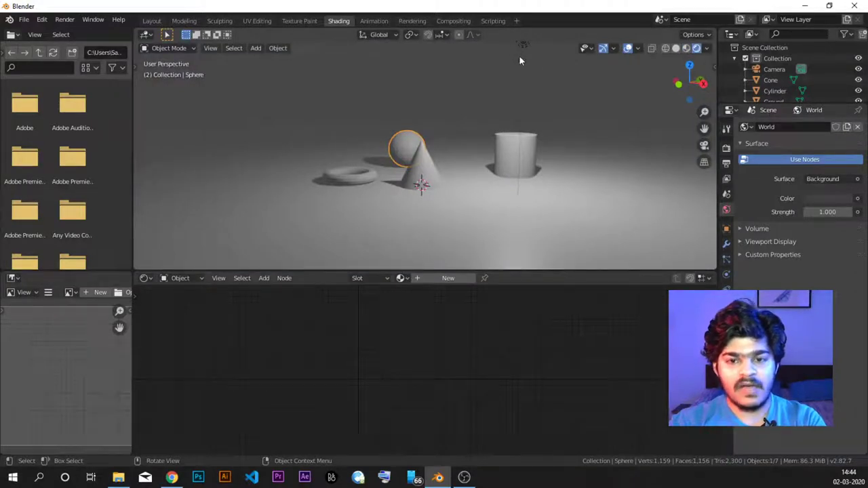
pyautogui.click(686, 48)
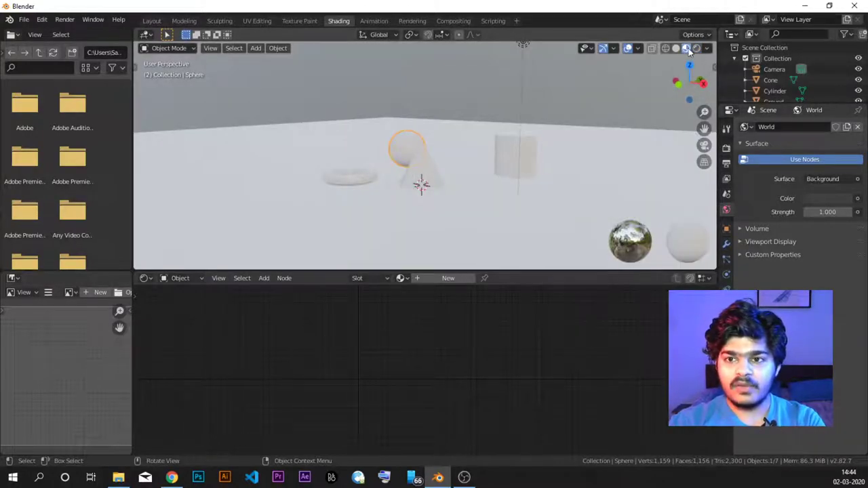
# - Select the ground plane and create a new material for it in the Shader Editor
pyautogui.click(306, 151)
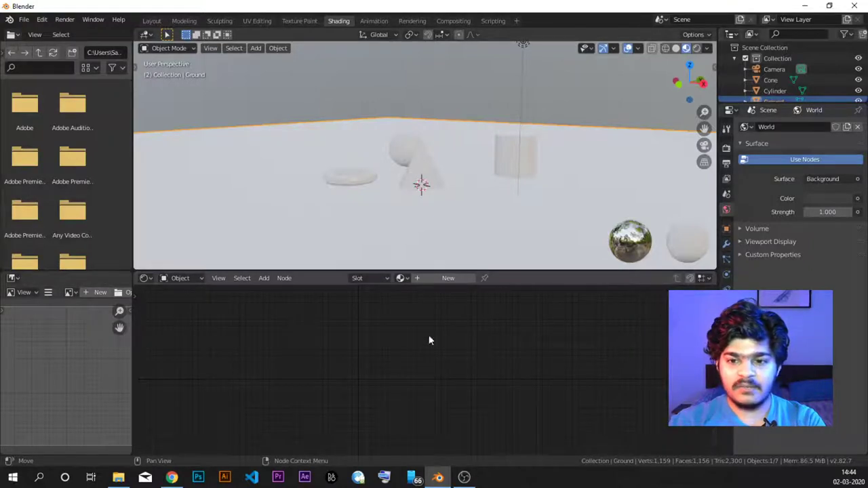
pyautogui.click(146, 279)
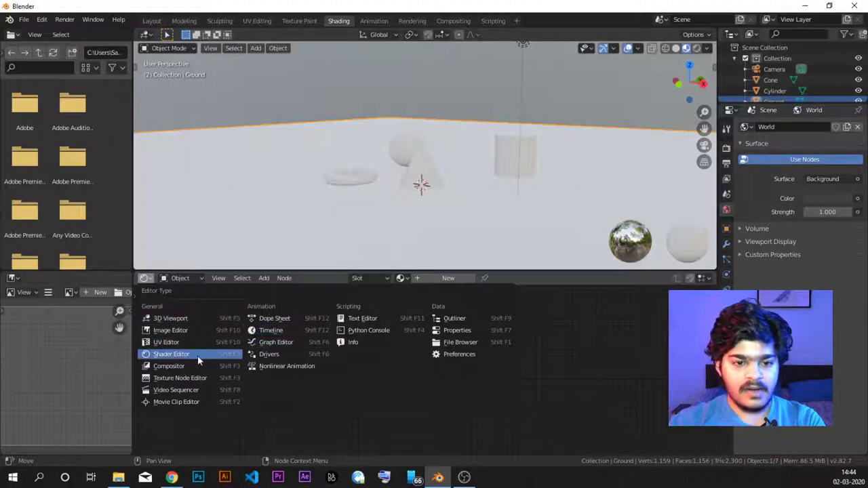
pyautogui.click(180, 357)
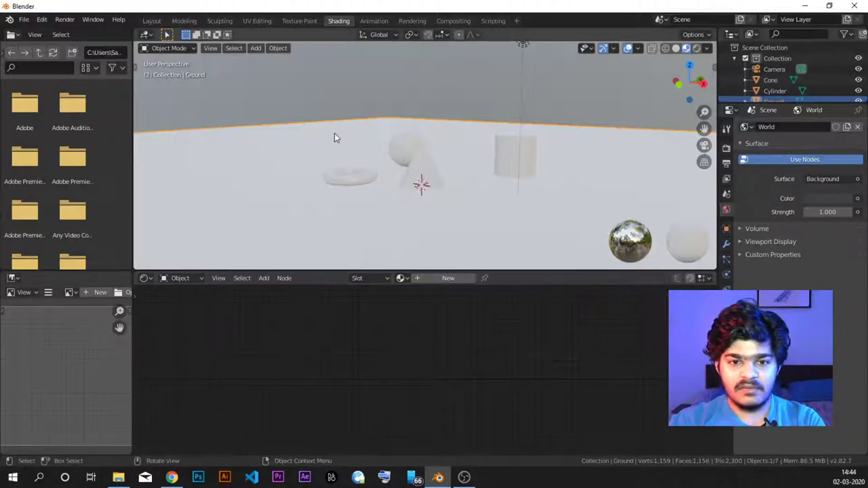
pyautogui.click(449, 278)
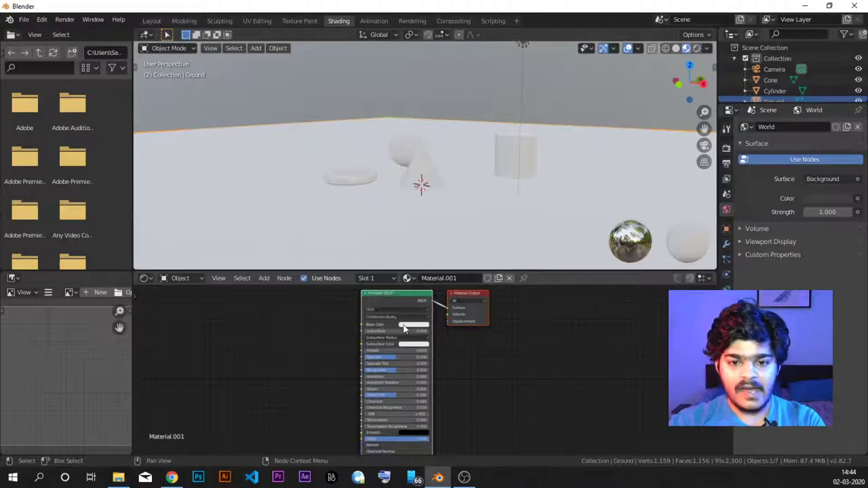
pyautogui.scroll(2, 468, 339)
pyautogui.scroll(-1, 469, 337)
pyautogui.scroll(-1, 469, 338)
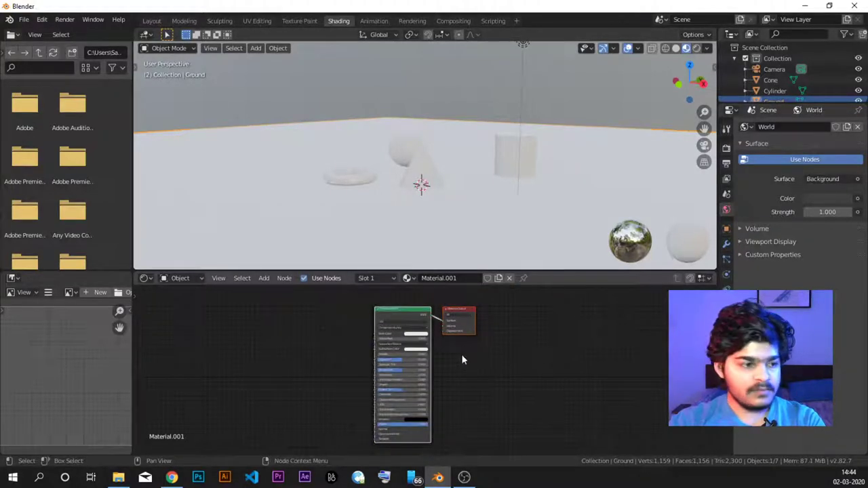
pyautogui.moveTo(461, 353); pyautogui.dragTo(473, 346, button='middle')
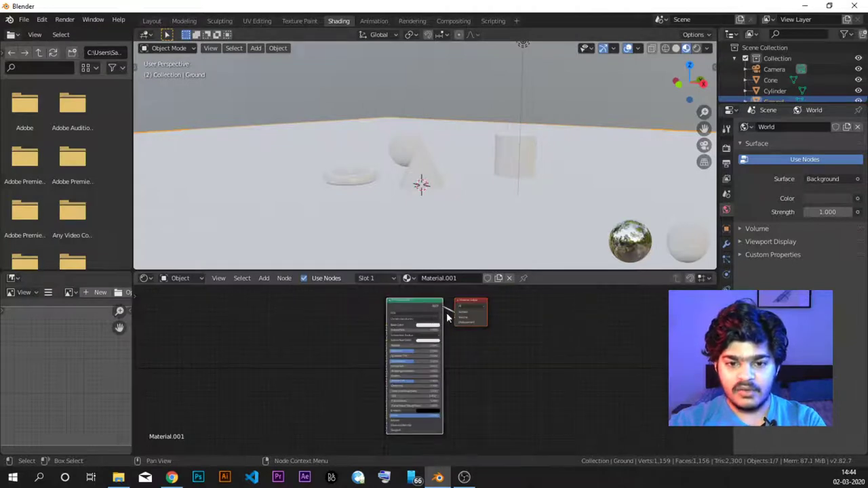
# - Enlarge the node editor area and bring the Principled BSDF node's upper settings into close view
pyautogui.moveTo(407, 268); pyautogui.dragTo(412, 182)
pyautogui.scroll(3, 434, 319)
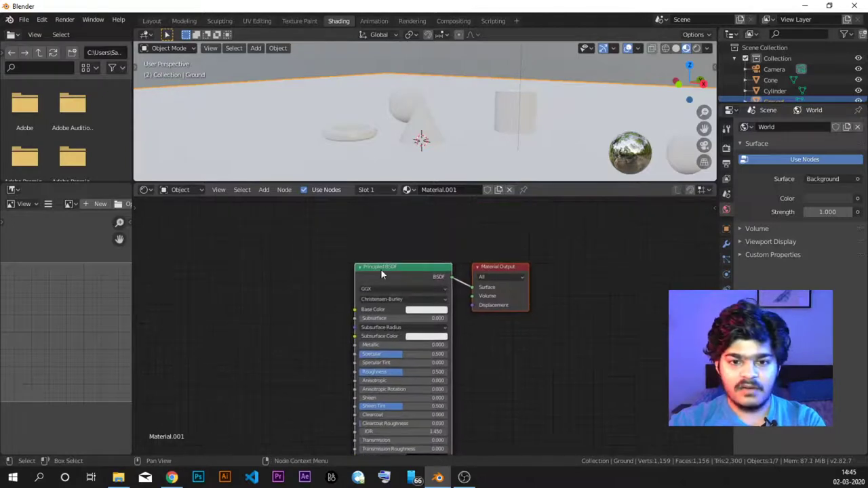
pyautogui.scroll(4, 381, 268)
pyautogui.scroll(1, 392, 327)
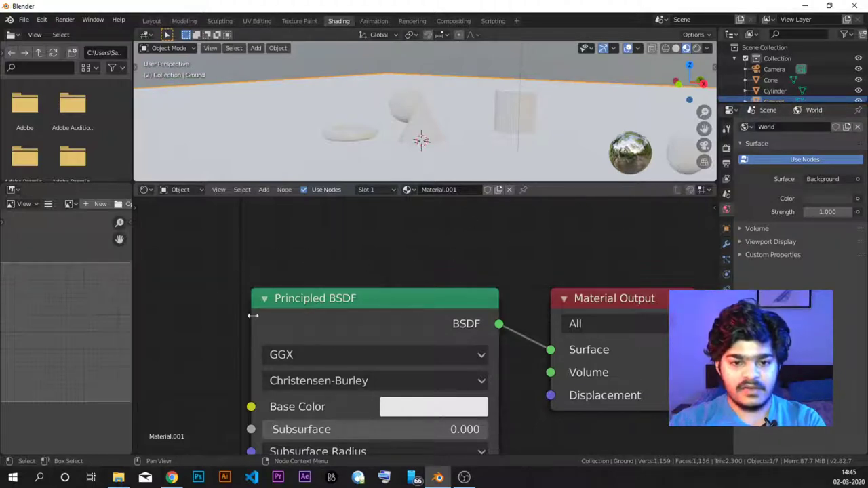
pyautogui.scroll(1, 322, 305)
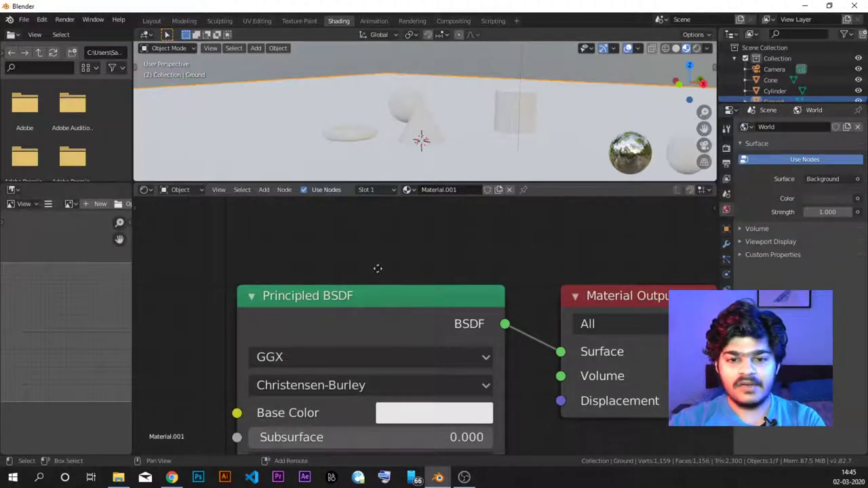
pyautogui.moveTo(377, 266); pyautogui.dragTo(414, 223, button='middle')
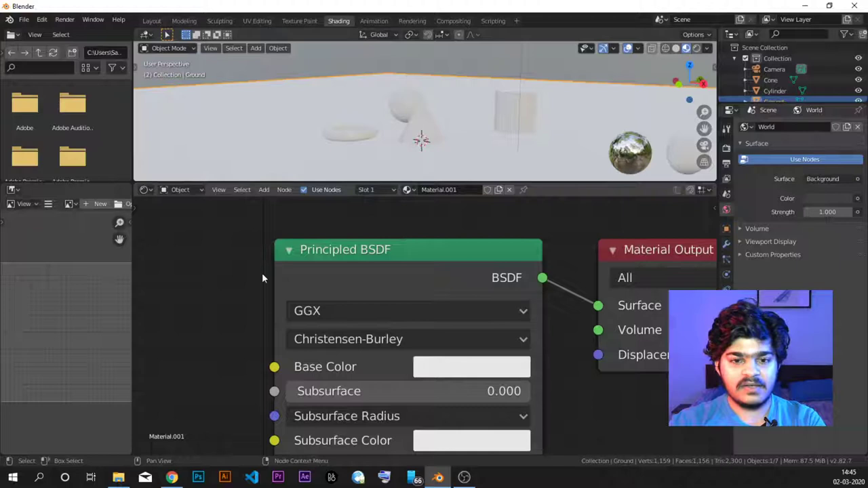
pyautogui.moveTo(238, 306); pyautogui.dragTo(268, 254, button='middle')
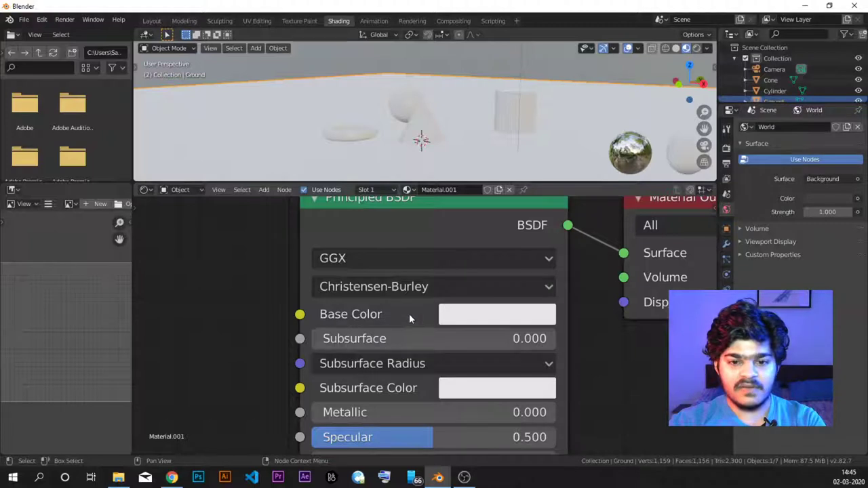
# - Set the ground material's Base Color to a dark reddish brown with hue 0.014, saturation 0.536 and value 0.269
pyautogui.click(486, 316)
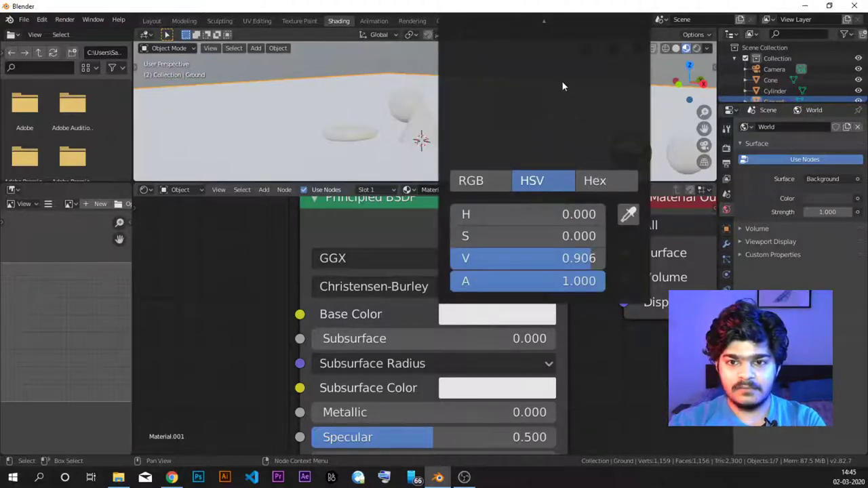
pyautogui.scroll(-3, 303, 281)
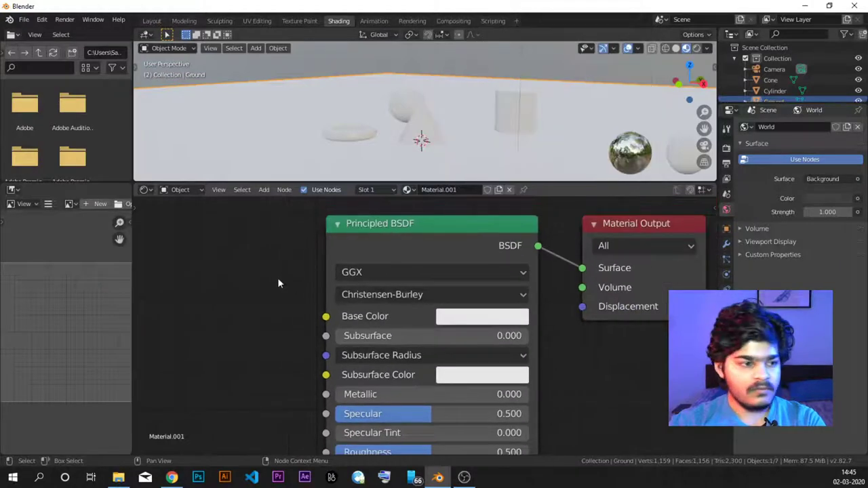
pyautogui.scroll(-1, 415, 318)
pyautogui.click(468, 319)
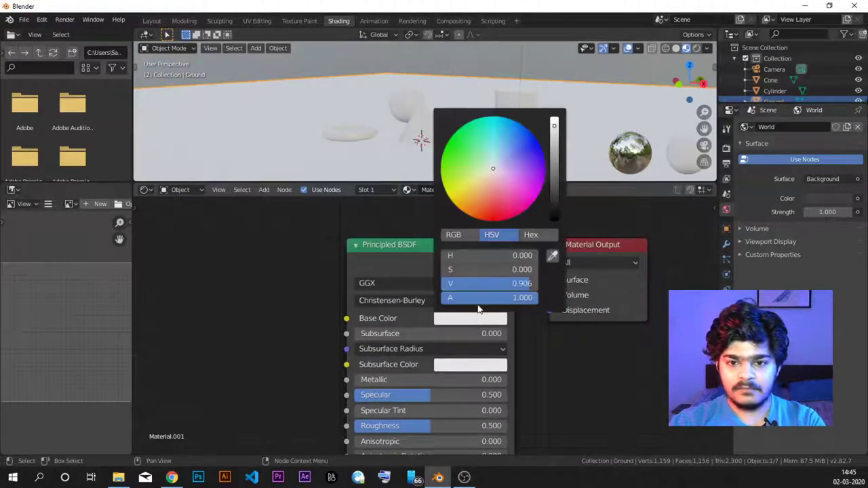
pyautogui.click(493, 176)
pyautogui.moveTo(494, 175)
pyautogui.mouseDown()
pyautogui.moveTo(493, 203)
pyautogui.moveTo(477, 138)
pyautogui.moveTo(470, 187)
pyautogui.moveTo(513, 196)
pyautogui.moveTo(524, 163)
pyautogui.moveTo(458, 170)
pyautogui.moveTo(506, 174)
pyautogui.moveTo(493, 158)
pyautogui.moveTo(504, 176)
pyautogui.moveTo(492, 157)
pyautogui.moveTo(492, 181)
pyautogui.moveTo(465, 159)
pyautogui.moveTo(492, 184)
pyautogui.moveTo(492, 197)
pyautogui.mouseUp()
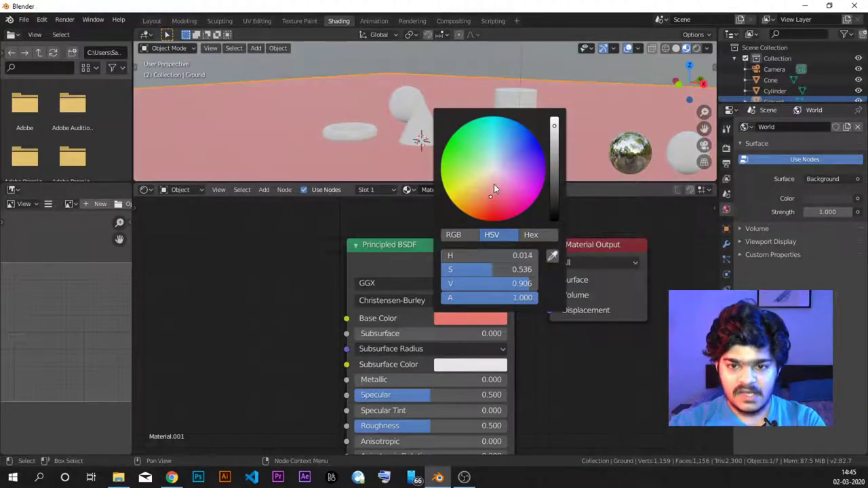
pyautogui.click(476, 317)
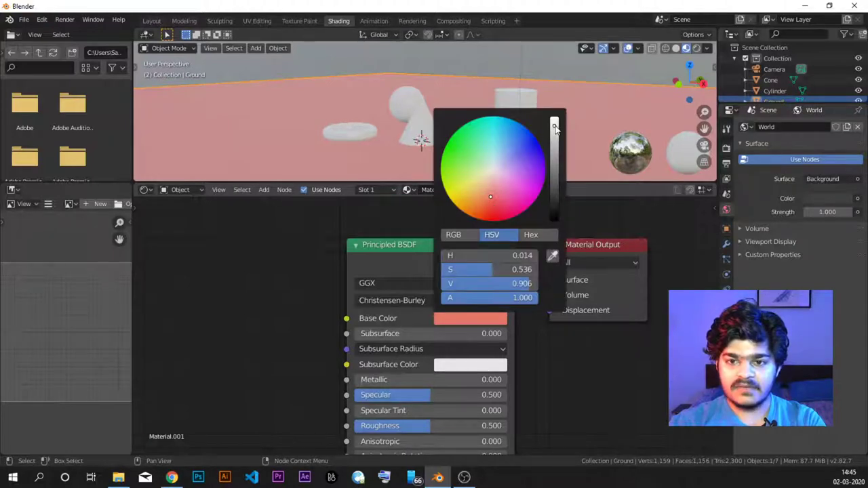
pyautogui.moveTo(554, 127); pyautogui.dragTo(554, 193)
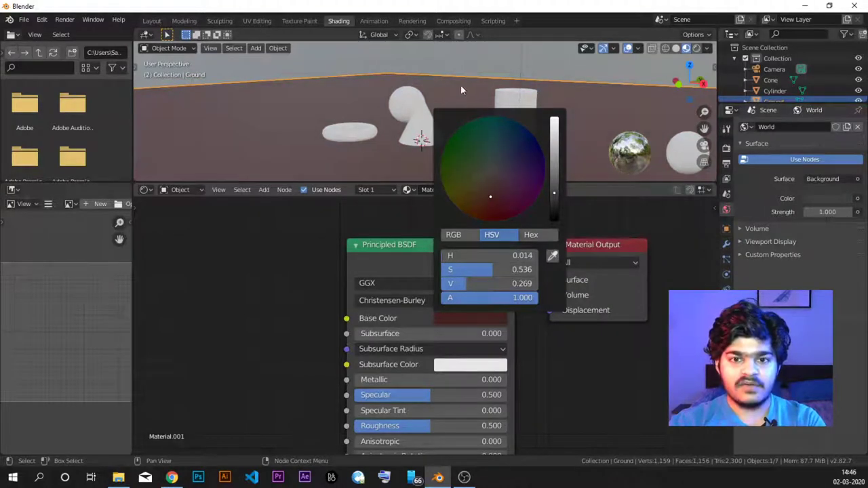
# - Select the sphere and create a new material for it in the Shader Editor
pyautogui.click(409, 97)
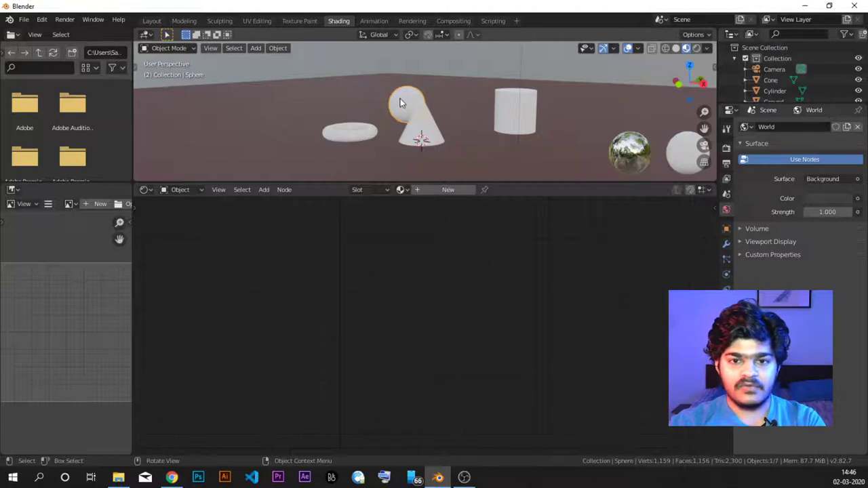
pyautogui.moveTo(401, 97); pyautogui.dragTo(424, 102, button='middle')
pyautogui.click(430, 189)
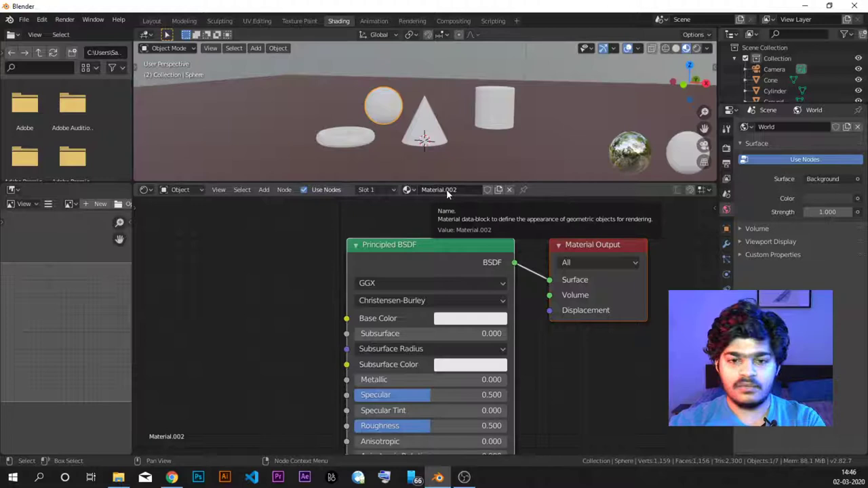
# - Rename the sphere's new material to red
pyautogui.doubleClick(446, 189)
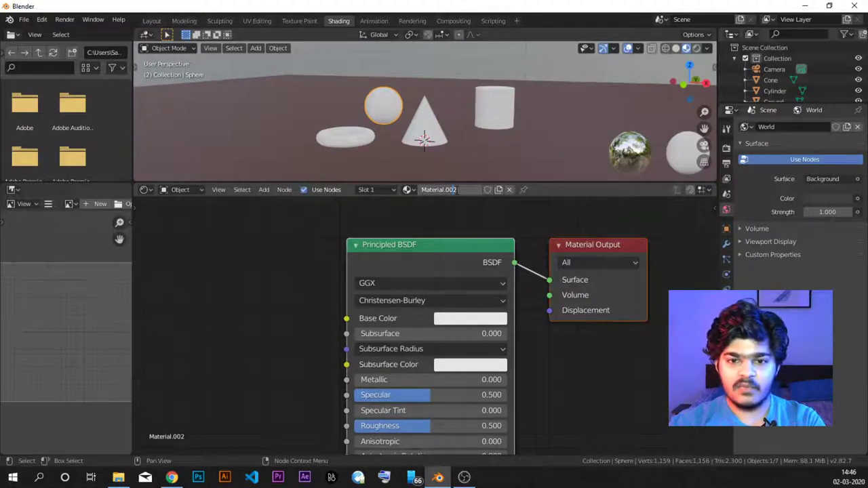
pyautogui.click(415, 190)
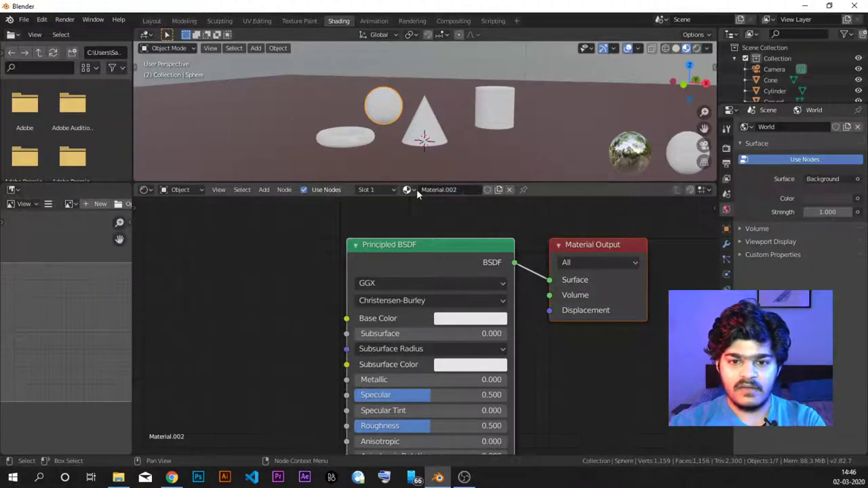
pyautogui.click(411, 189)
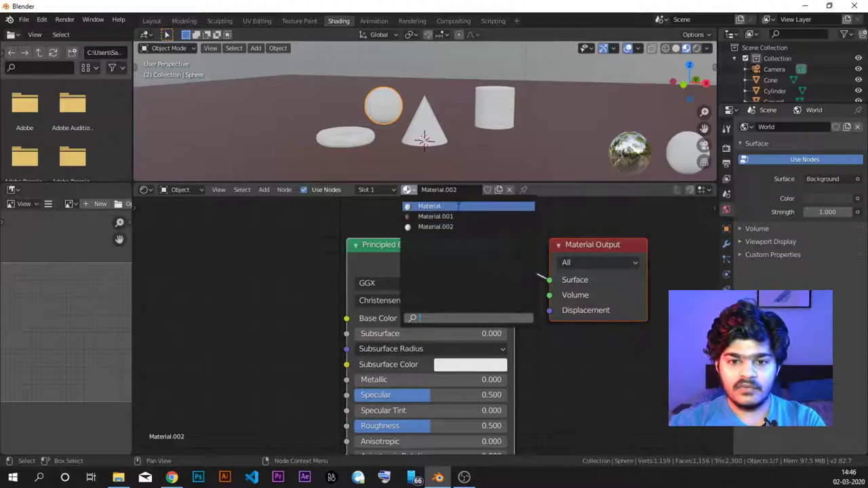
pyautogui.press('Escape')
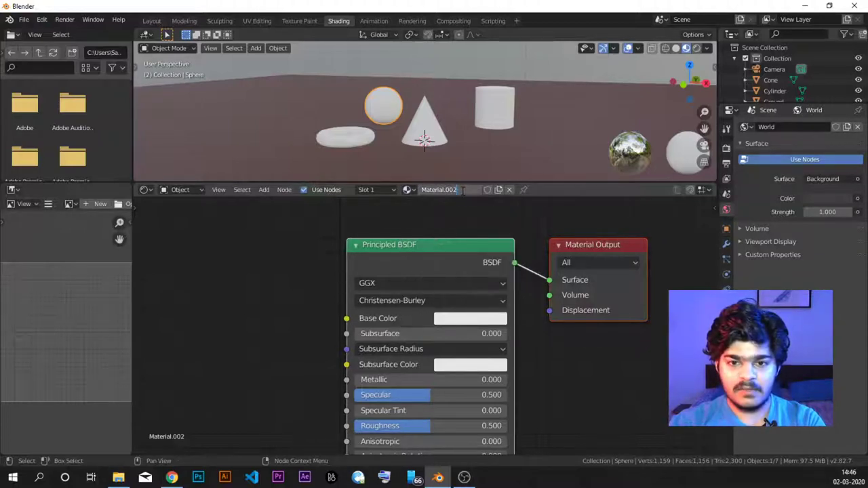
pyautogui.moveTo(463, 190); pyautogui.dragTo(422, 190)
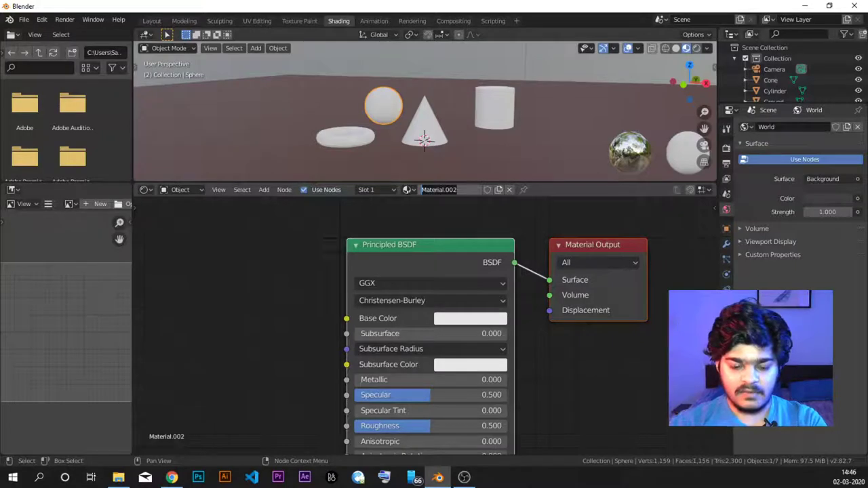
pyautogui.write('red')
pyautogui.press('Return')
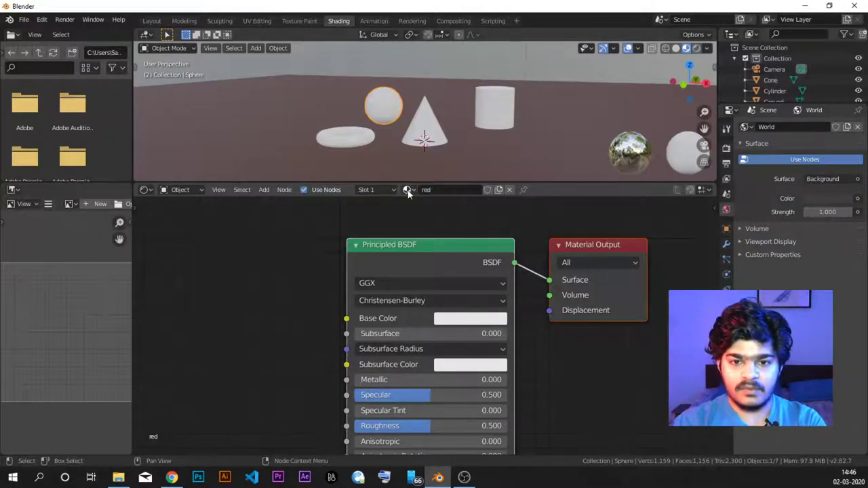
# - Assign the ground plane's Material.001 to the sphere and rename that material to brown
pyautogui.click(408, 189)
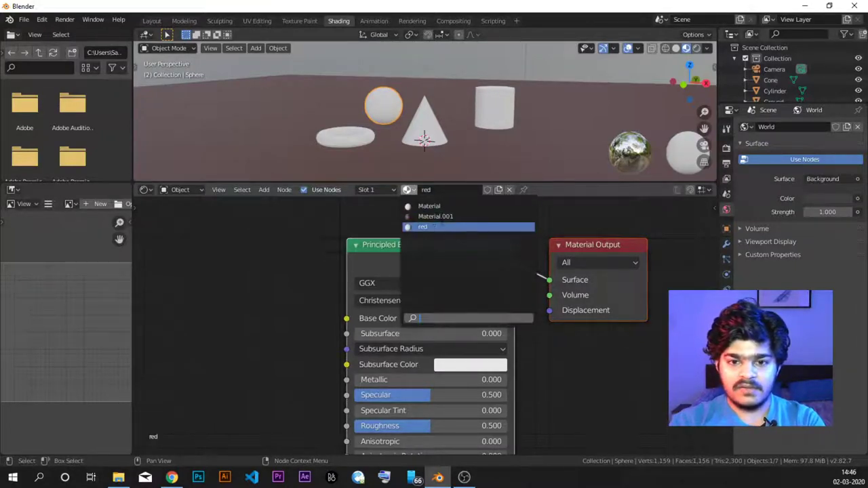
pyautogui.click(445, 217)
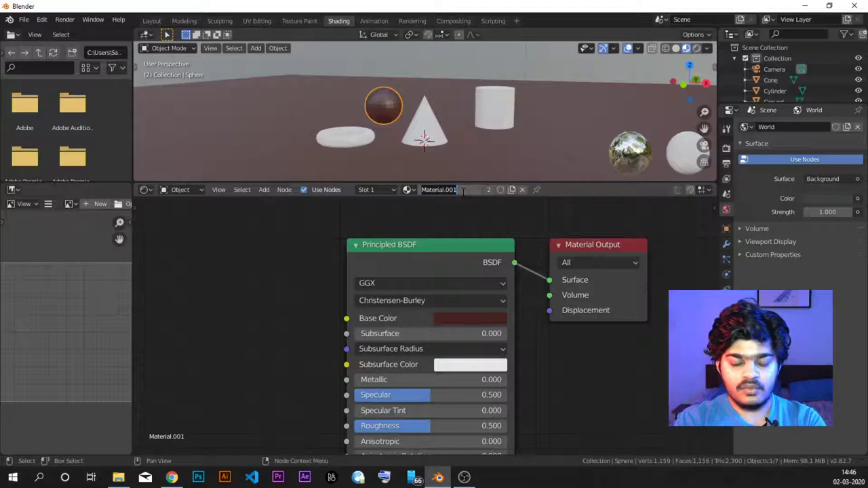
pyautogui.doubleClick(463, 192)
pyautogui.write('brown')
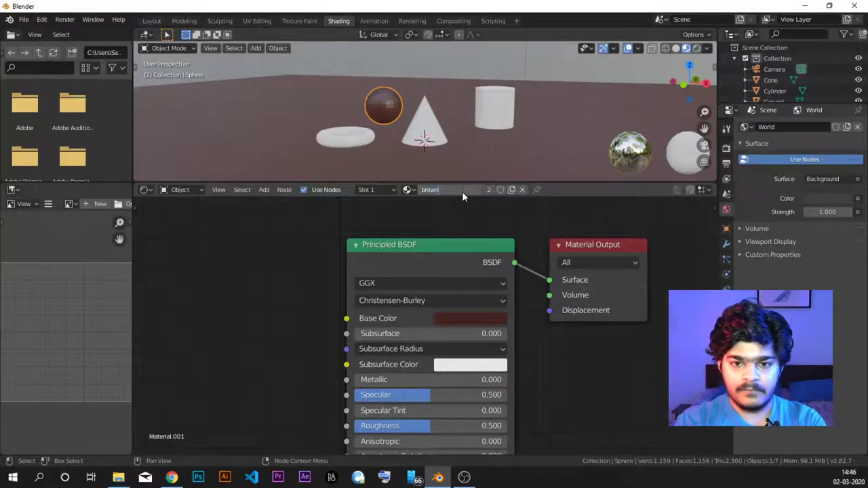
pyautogui.press('Return')
# - Reassign the red material to the sphere and set its Base Color to red with hue 0.996 and saturation 1.000
pyautogui.click(407, 190)
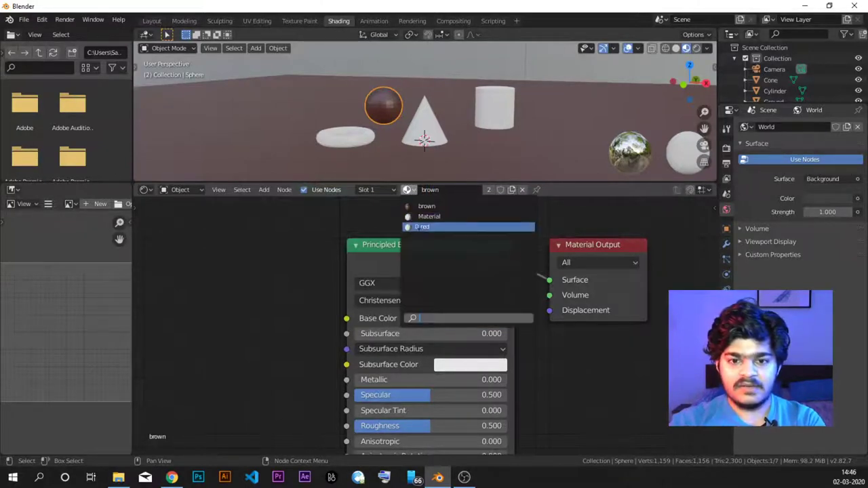
pyautogui.click(424, 228)
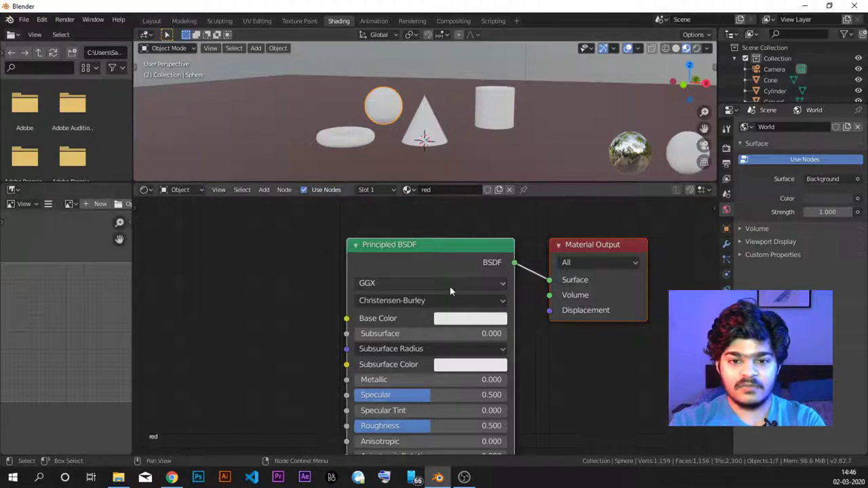
pyautogui.click(446, 320)
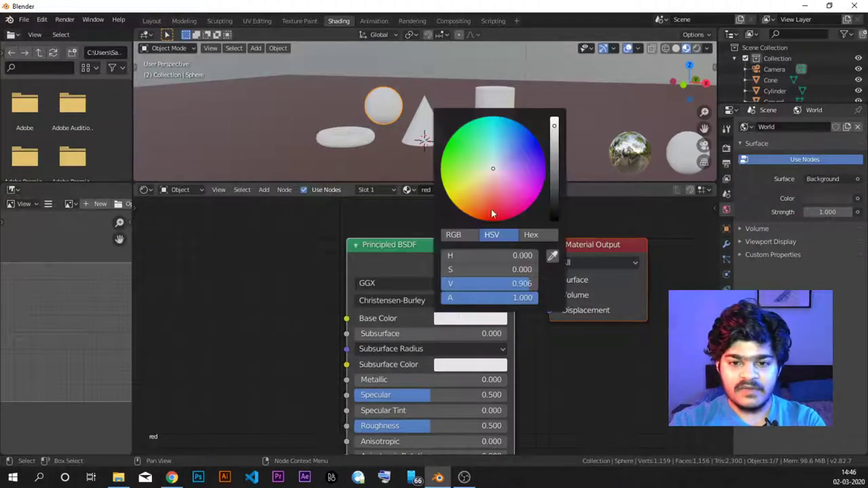
pyautogui.moveTo(494, 174); pyautogui.dragTo(494, 209)
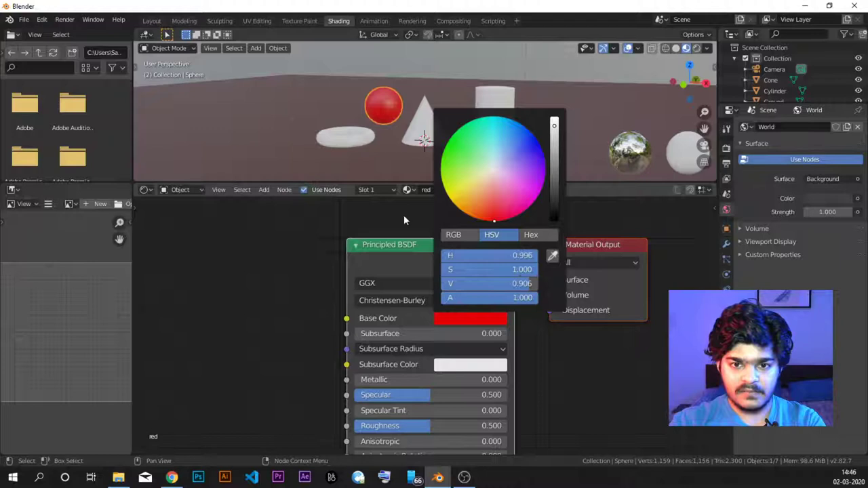
# - Create a material named green for the torus and set its Base Color to hue 0.317 and saturation 0.777
pyautogui.click(360, 143)
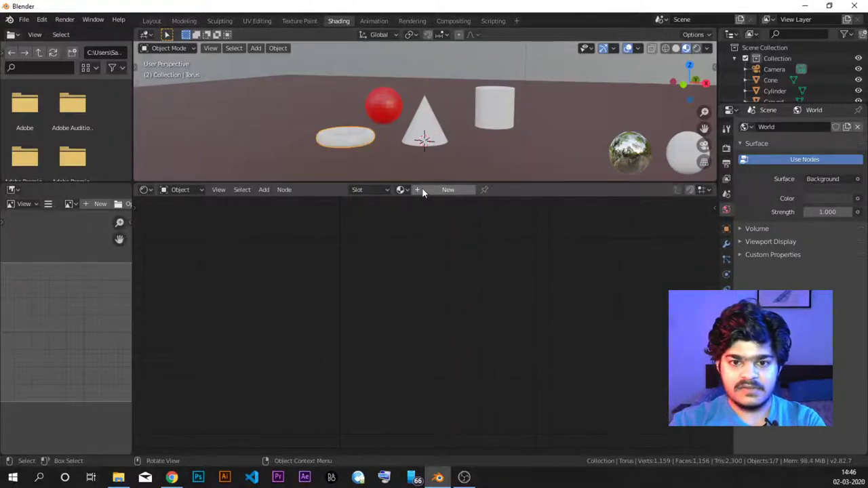
pyautogui.click(422, 189)
pyautogui.doubleClick(442, 190)
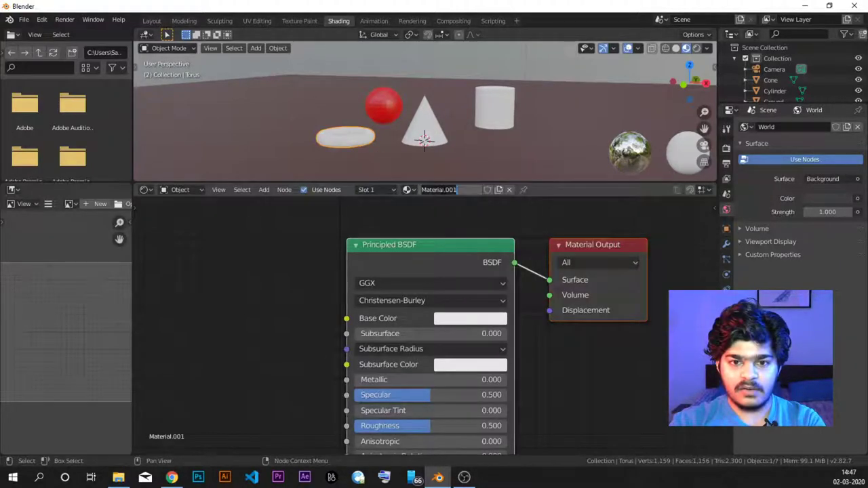
pyautogui.write('glreen')
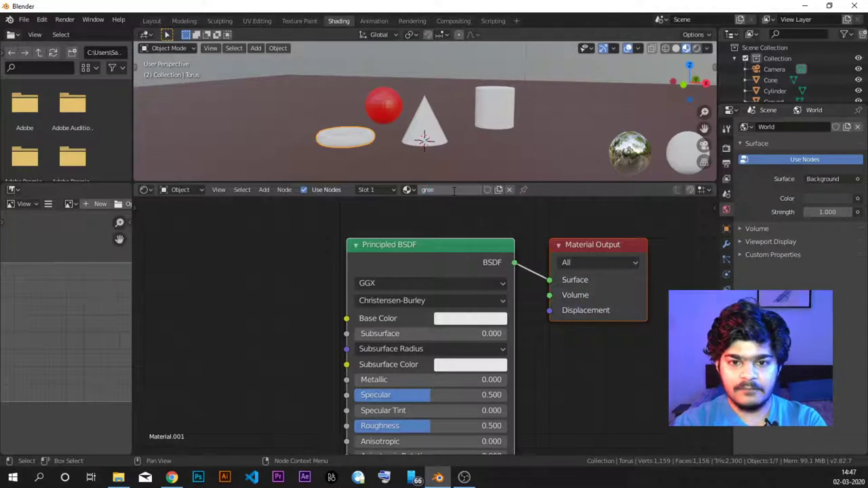
pyautogui.press('Return')
pyautogui.click(466, 323)
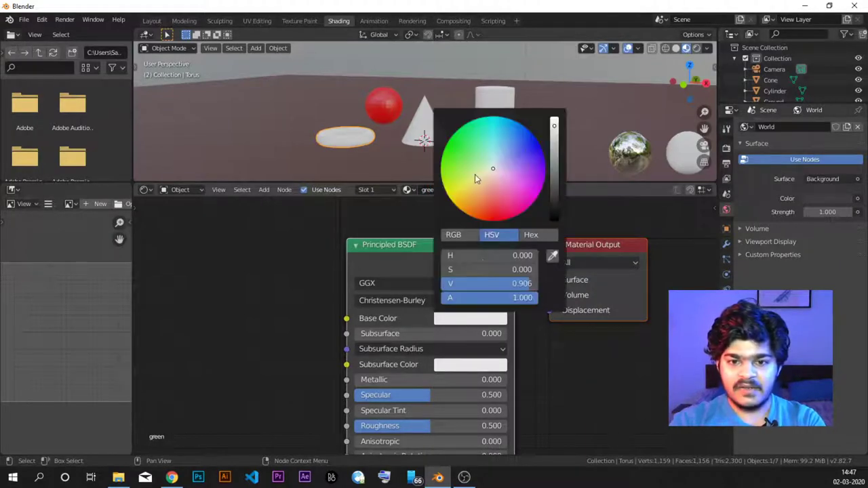
pyautogui.moveTo(475, 174); pyautogui.dragTo(459, 155)
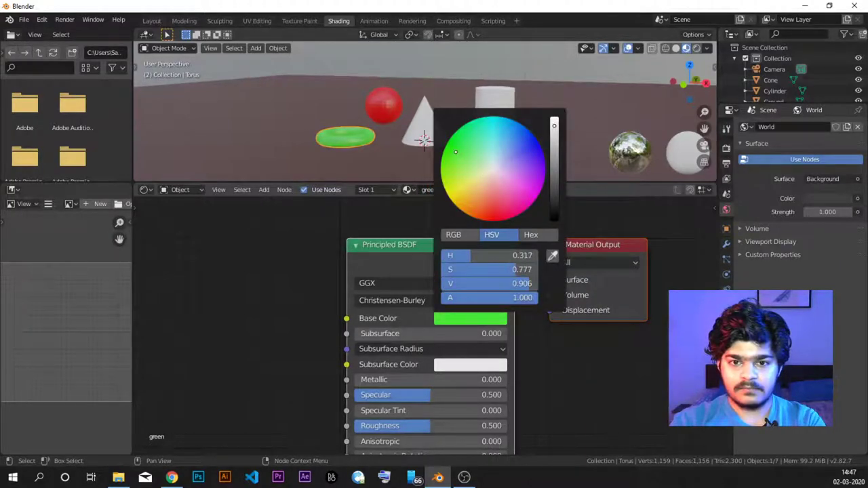
# - Select the cone and create a new material for it named yellow
pyautogui.click(422, 129)
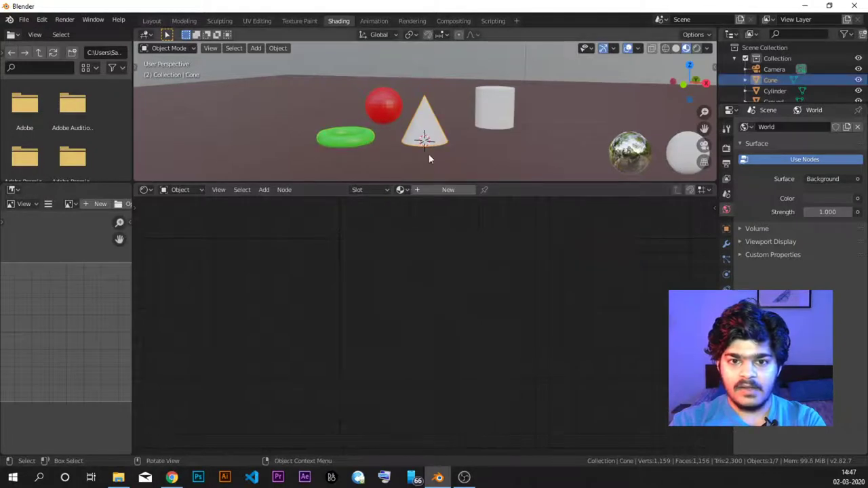
pyautogui.click(442, 189)
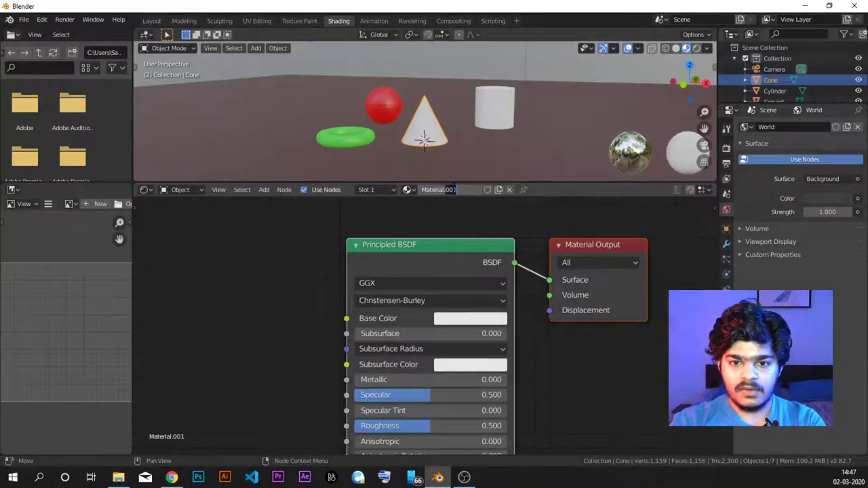
pyautogui.doubleClick(453, 189)
pyautogui.write('y')
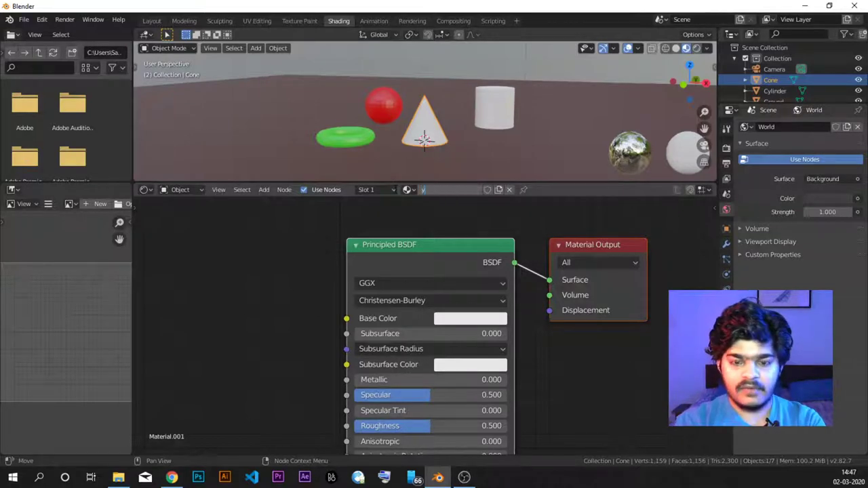
pyautogui.write('ellow')
pyautogui.press('Return')
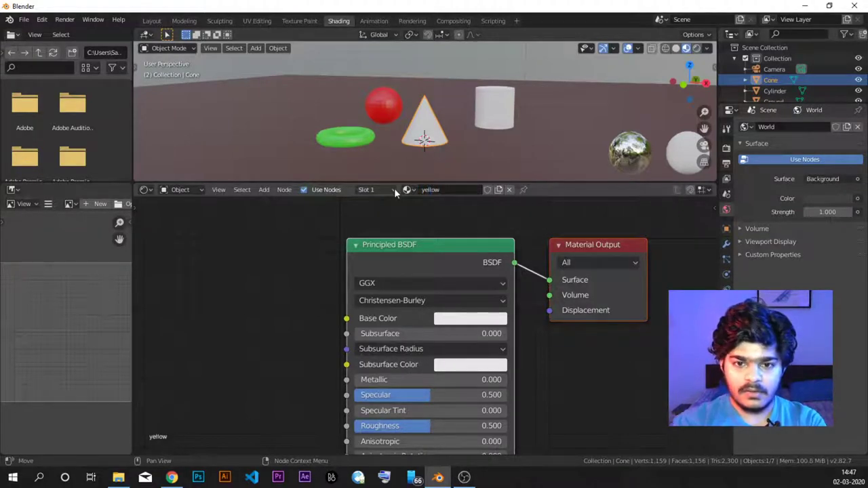
# - Set the Base Color of the cone's material to a saturated yellow
pyautogui.click(437, 318)
pyautogui.moveTo(488, 173); pyautogui.dragTo(449, 199)
pyautogui.click(458, 196)
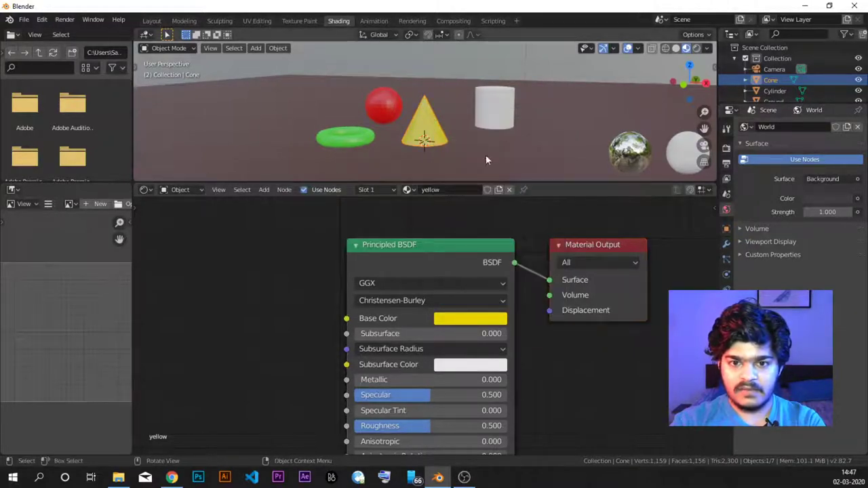
# - Select the cylinder and create a new material for it named blue
pyautogui.click(495, 112)
pyautogui.click(438, 190)
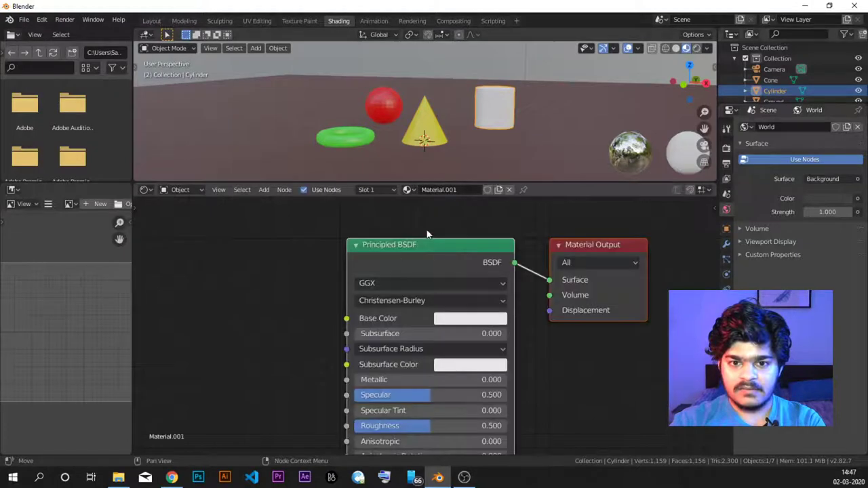
pyautogui.click(439, 190)
pyautogui.click(441, 190)
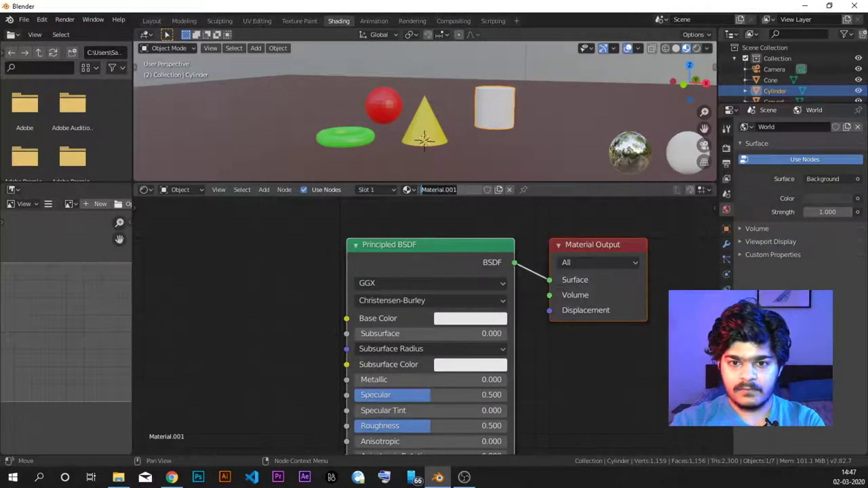
pyautogui.click(421, 190)
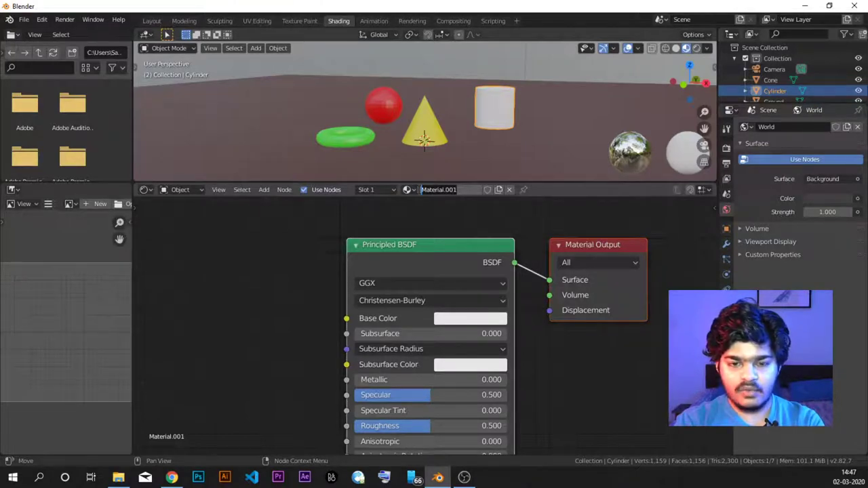
pyautogui.write('blu')
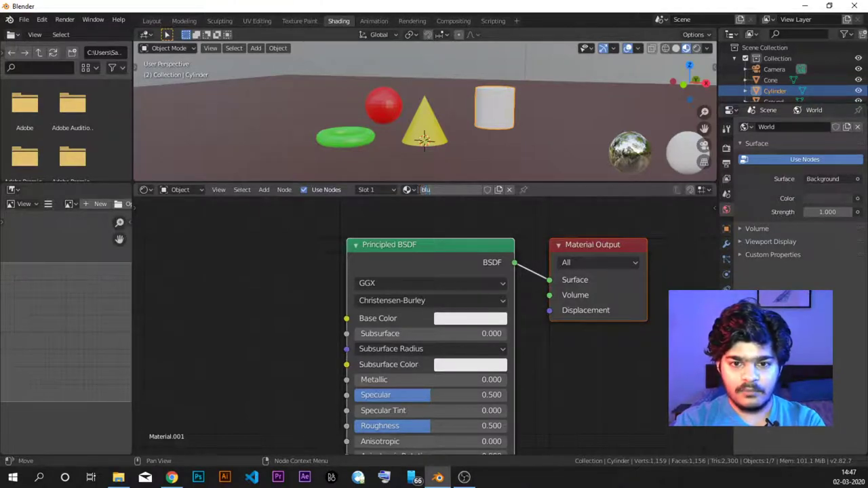
pyautogui.write('e')
pyautogui.press('Return')
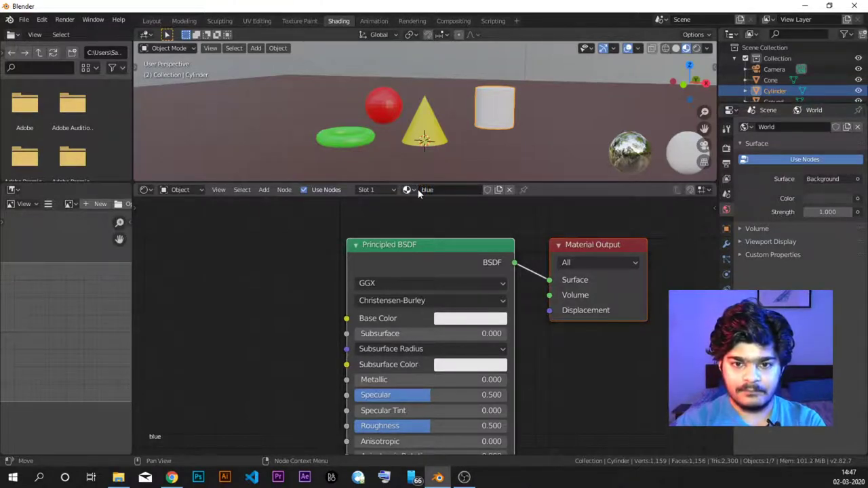
# - Set the Base Color of the cylinder's material to a strong blue
pyautogui.click(459, 320)
pyautogui.moveTo(492, 168); pyautogui.dragTo(529, 137)
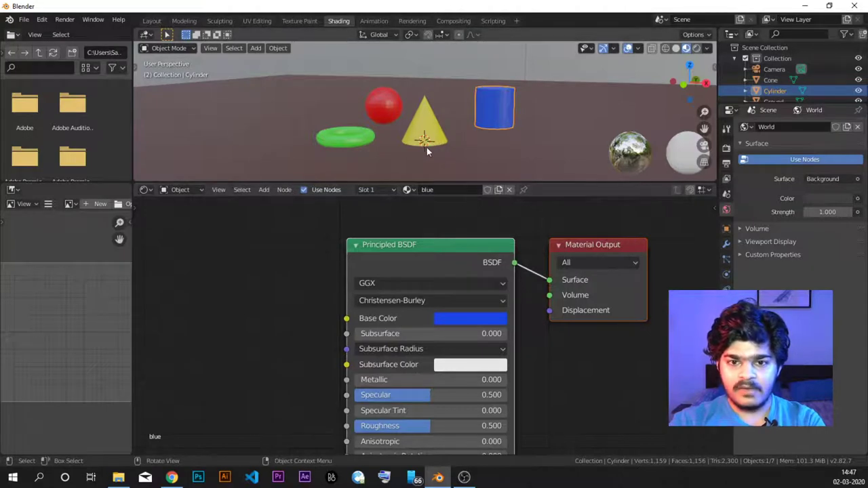
pyautogui.click(407, 190)
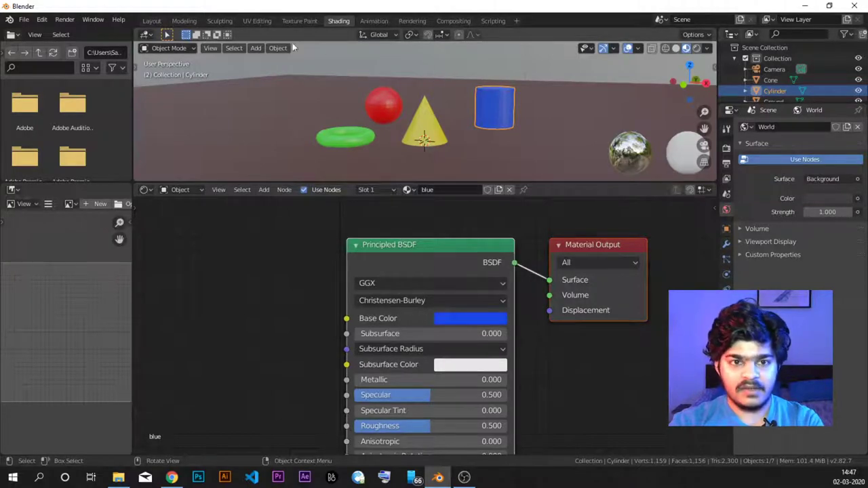
# - Return to the Layout workspace and view the scene in Material Preview, finishing in Rendered viewport shading
pyautogui.click(152, 20)
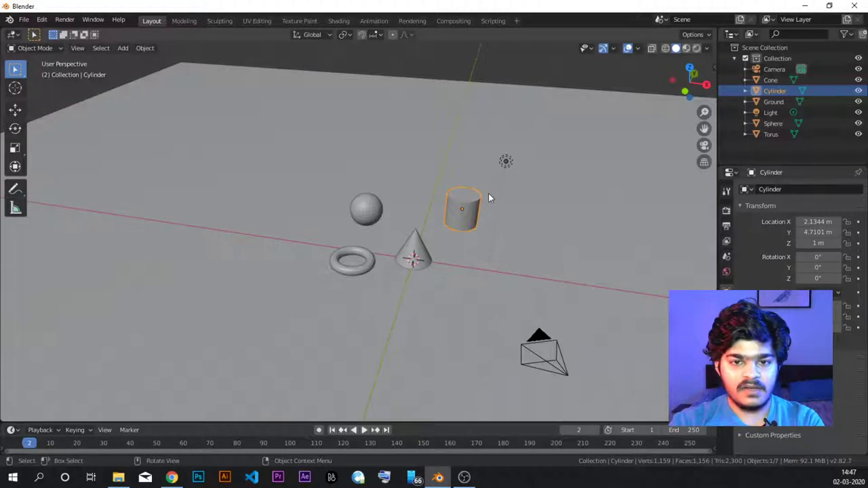
pyautogui.click(686, 48)
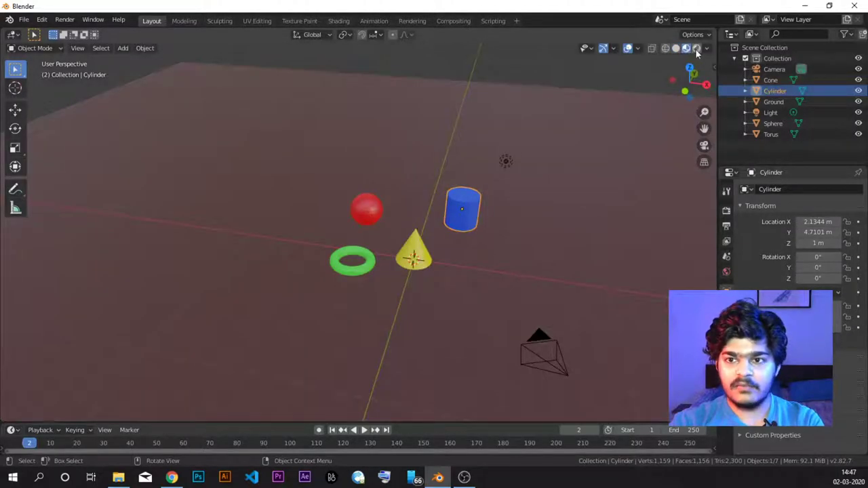
pyautogui.click(697, 49)
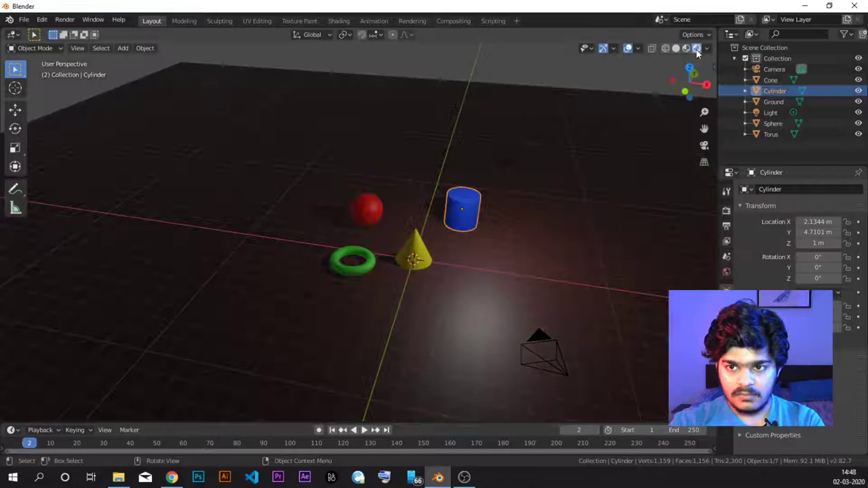
# - Show the scene in Solid shading, check the materials in the Shading workspace and return to Layout
pyautogui.click(675, 49)
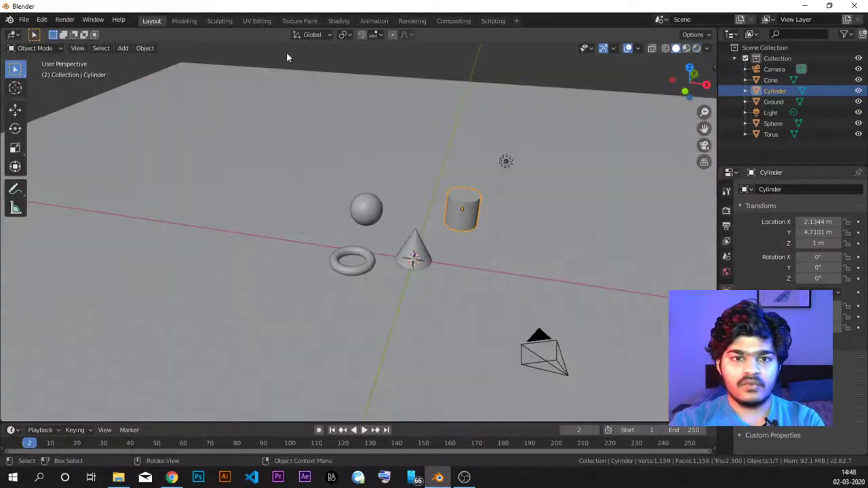
pyautogui.click(337, 21)
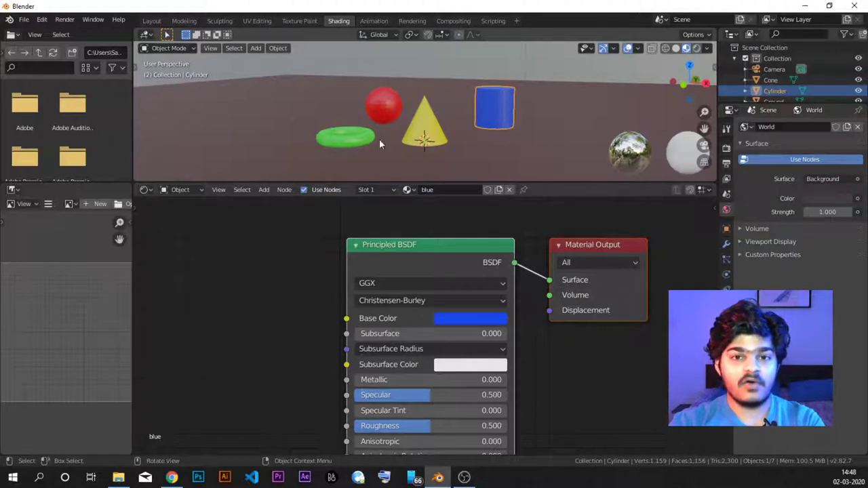
pyautogui.click(149, 21)
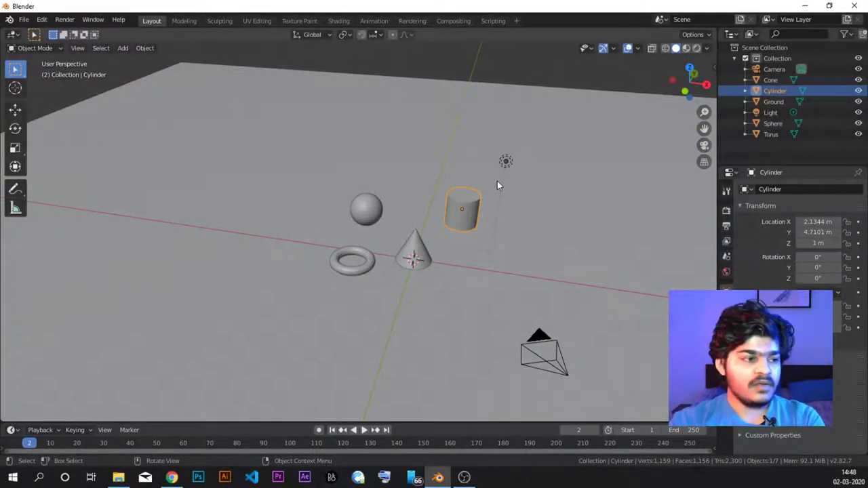
# - Compare the scene in Wireframe, Solid, Material Preview and Rendered shading, finishing in Material Preview
pyautogui.click(666, 48)
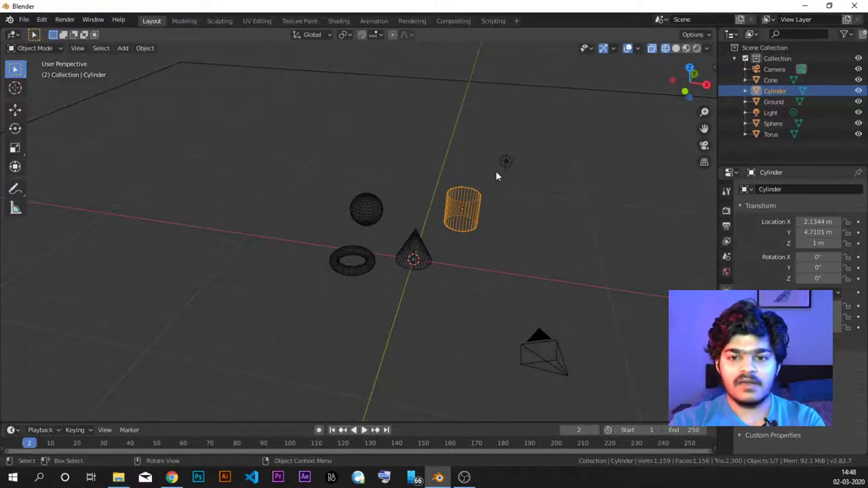
pyautogui.click(676, 49)
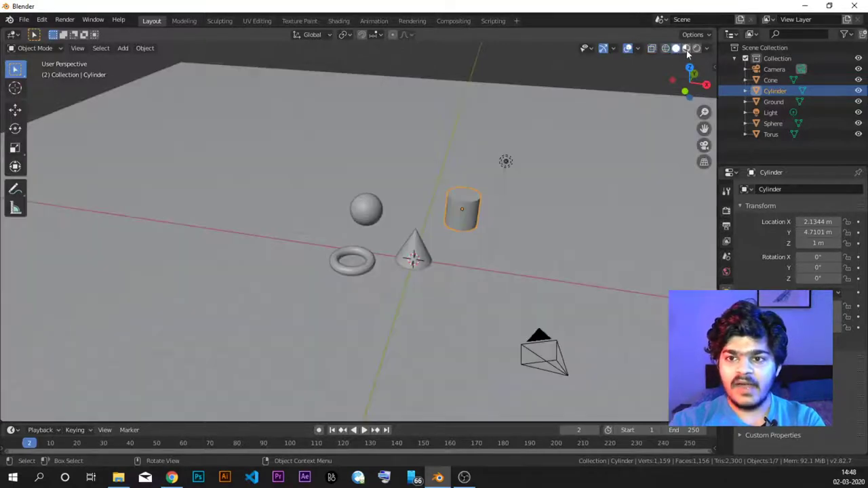
pyautogui.click(686, 48)
pyautogui.click(696, 49)
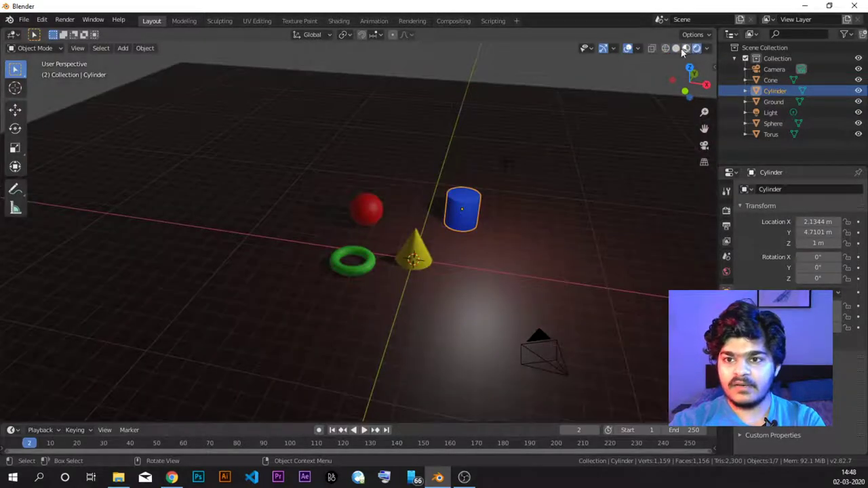
pyautogui.click(676, 49)
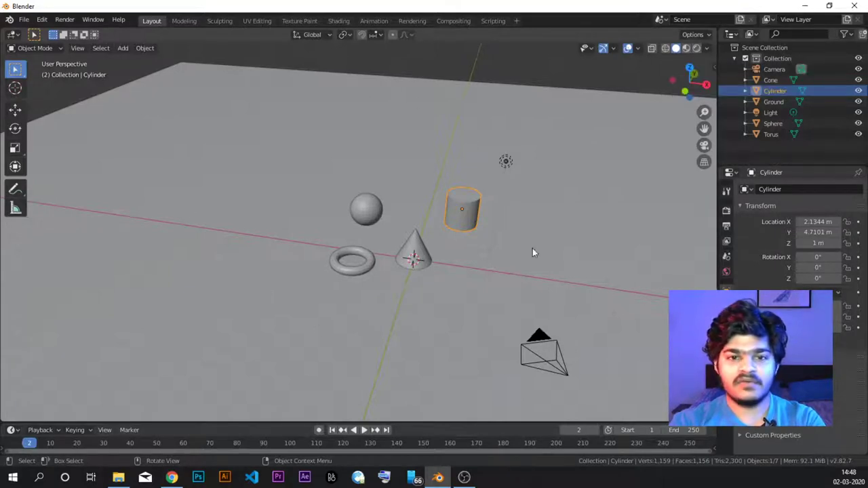
pyautogui.click(686, 48)
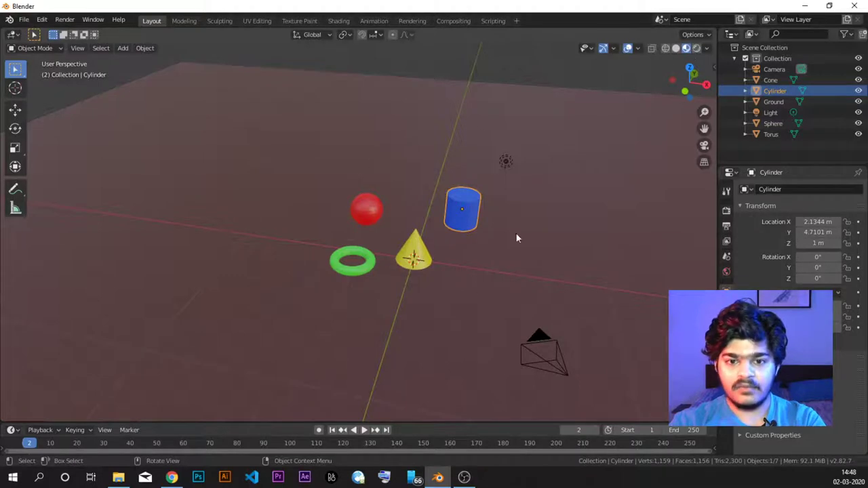
# - Select the light above the objects and examine its placement relative to them from several angles
pyautogui.moveTo(517, 237); pyautogui.dragTo(352, 187, button='middle')
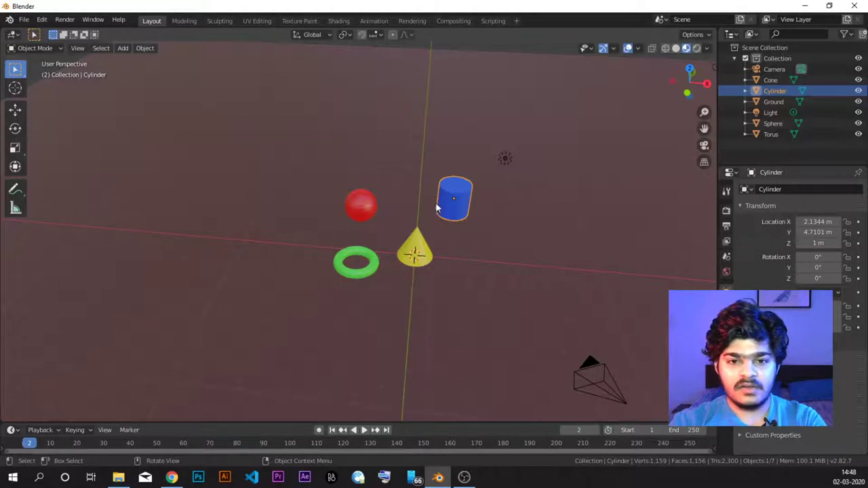
pyautogui.moveTo(436, 204); pyautogui.dragTo(398, 207, button='middle')
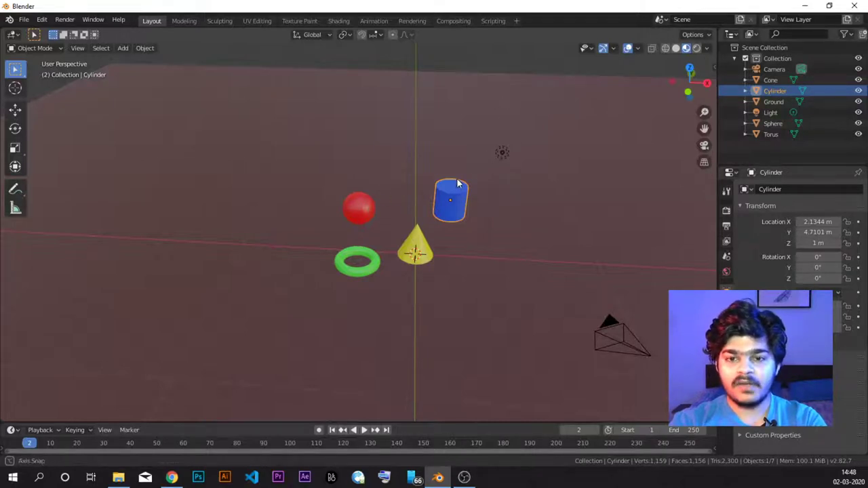
pyautogui.moveTo(457, 178); pyautogui.dragTo(463, 165, button='middle')
pyautogui.click(494, 146)
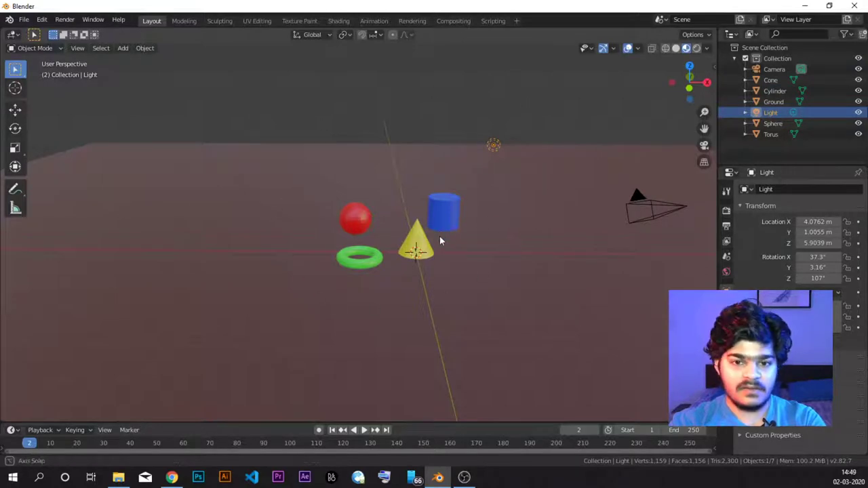
pyautogui.moveTo(440, 236); pyautogui.dragTo(465, 200, button='middle')
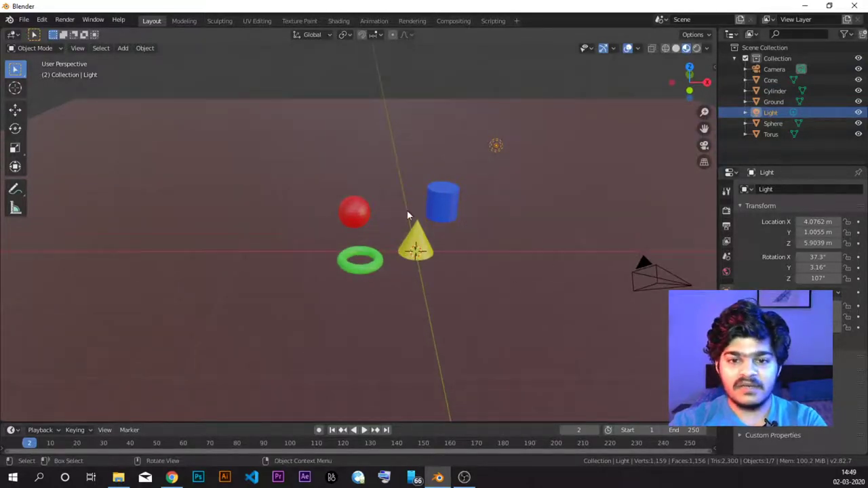
pyautogui.click(496, 143)
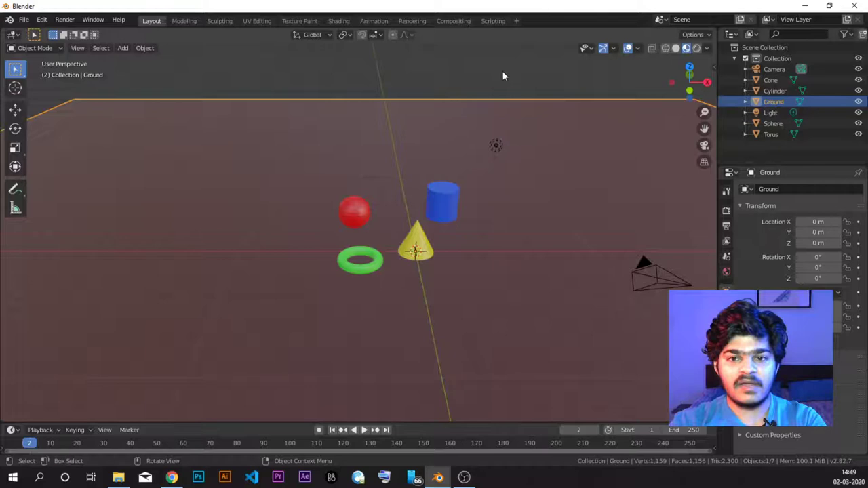
pyautogui.click(496, 147)
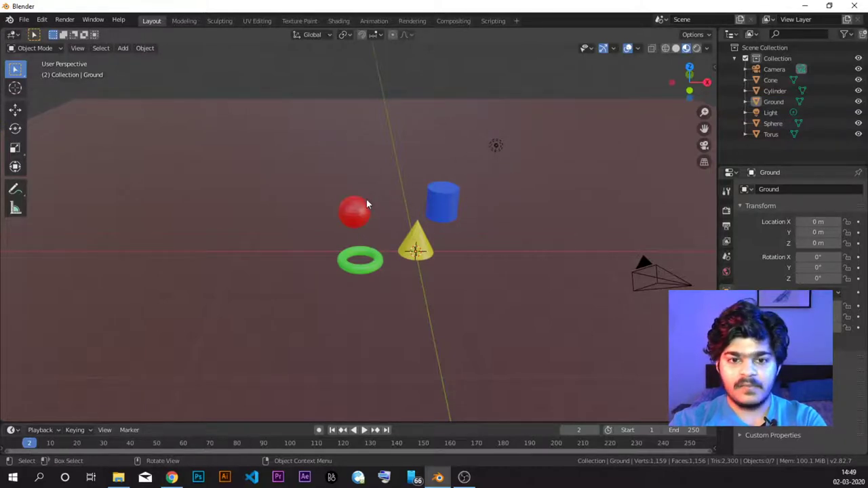
pyautogui.click(494, 149)
pyautogui.moveTo(419, 177); pyautogui.dragTo(420, 206, button='middle')
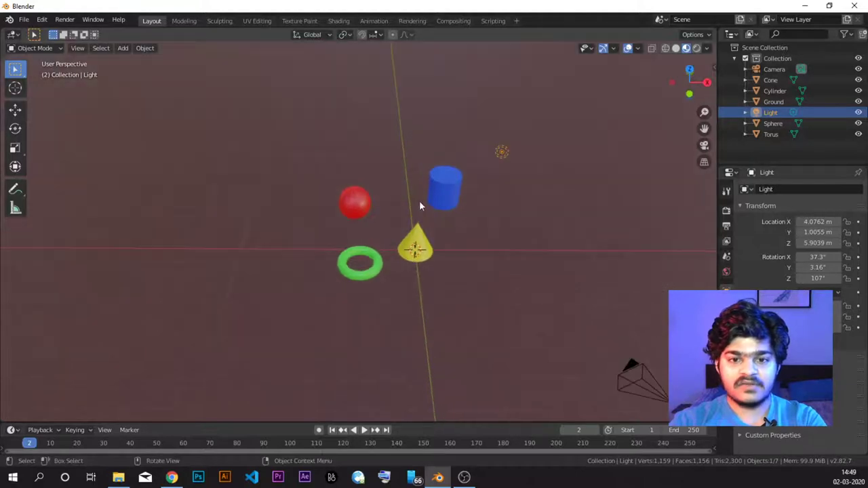
pyautogui.moveTo(350, 178); pyautogui.dragTo(365, 151, button='middle')
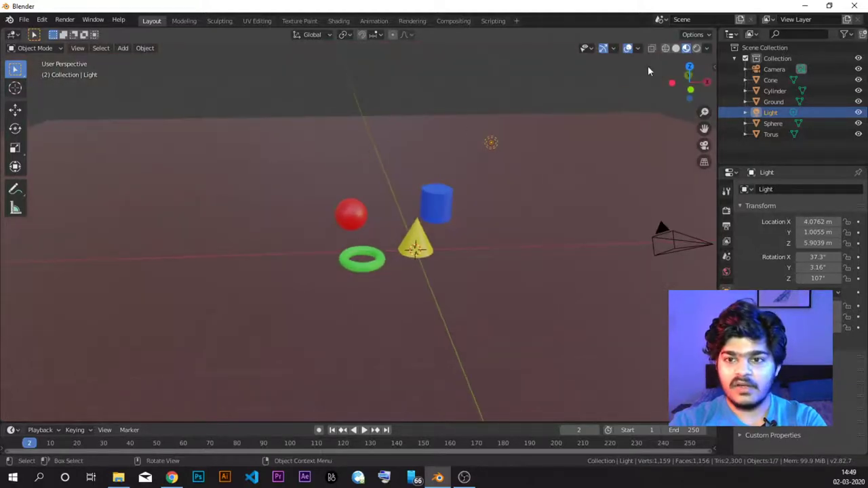
# - Switch to Rendered shading and check the scene through the camera before returning to the perspective view
pyautogui.click(696, 49)
pyautogui.moveTo(431, 211)
pyautogui.mouseDown(button='middle')
pyautogui.moveTo(431, 219)
pyautogui.moveTo(513, 180)
pyautogui.moveTo(482, 178)
pyautogui.moveTo(523, 156)
pyautogui.moveTo(498, 156)
pyautogui.mouseUp(button='middle')
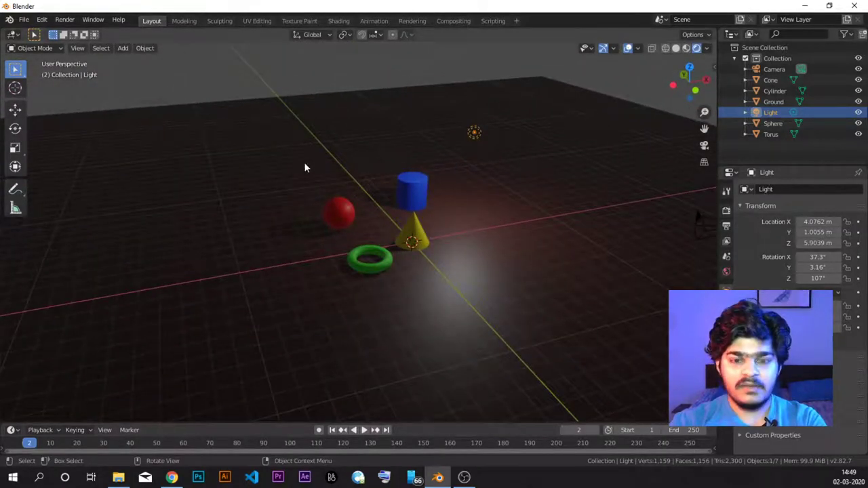
pyautogui.press('KP_0')
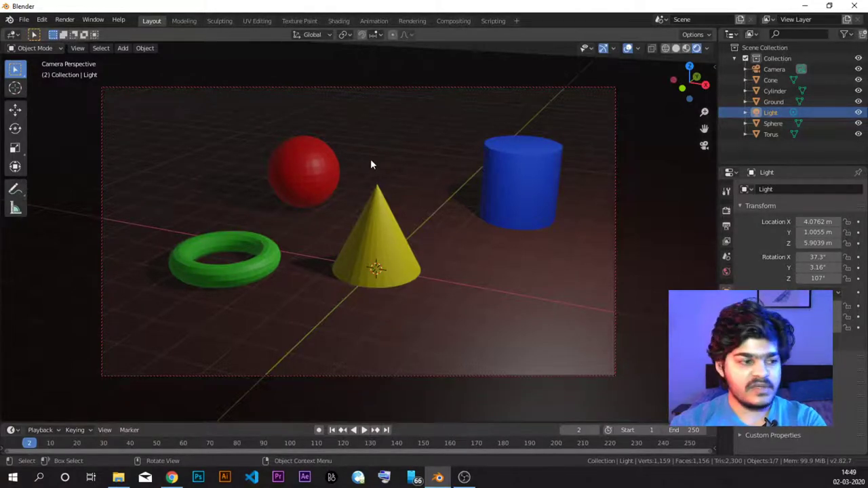
pyautogui.press('KP_0')
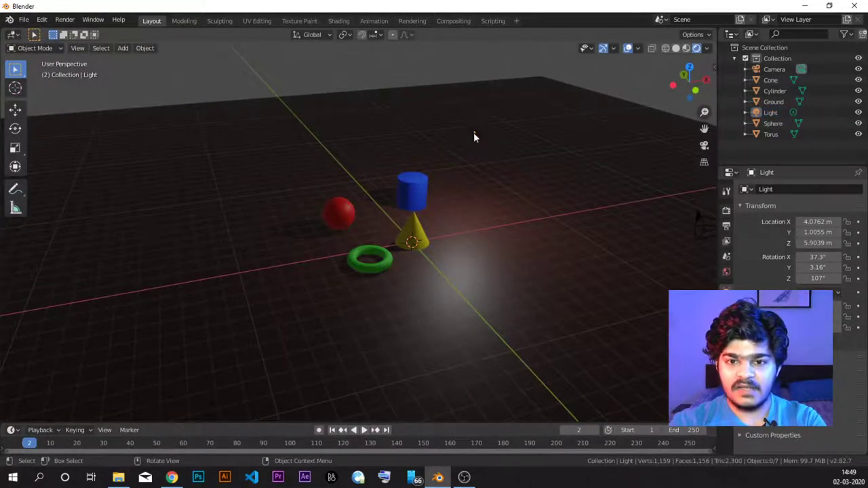
pyautogui.moveTo(473, 133); pyautogui.dragTo(465, 172, button='middle')
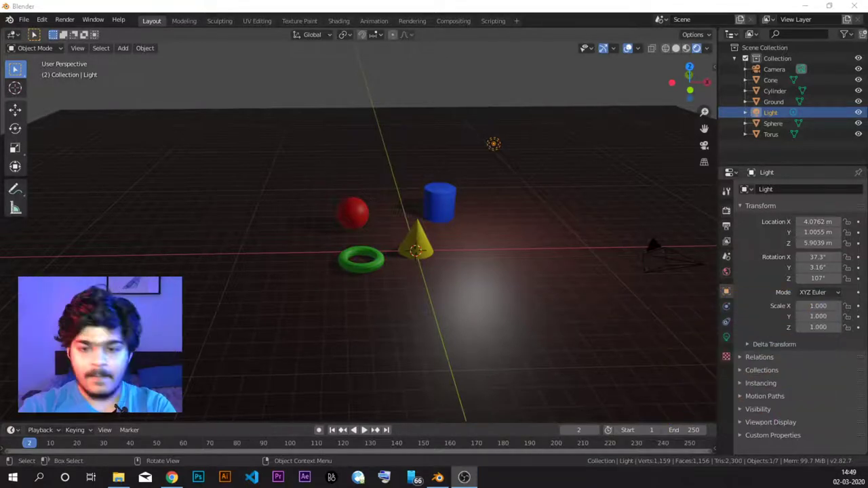
# - Select the light above the objects and open its light data properties
pyautogui.click(512, 167)
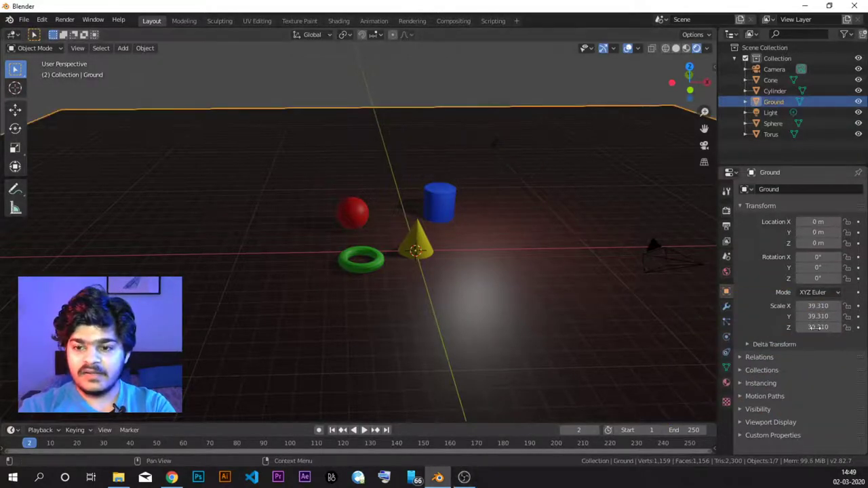
pyautogui.click(490, 154)
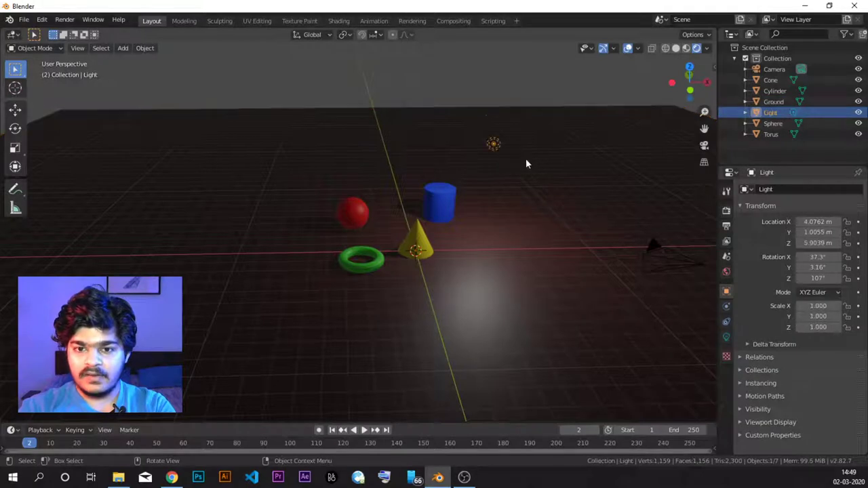
pyautogui.click(727, 338)
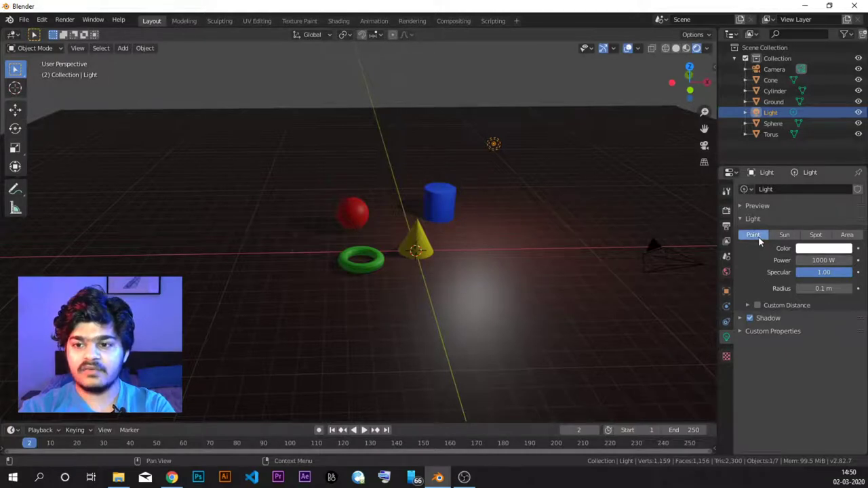
# - Try the Sun, Spot and Area types on the light and compare how each illuminates the objects
pyautogui.moveTo(533, 213); pyautogui.dragTo(496, 190, button='middle')
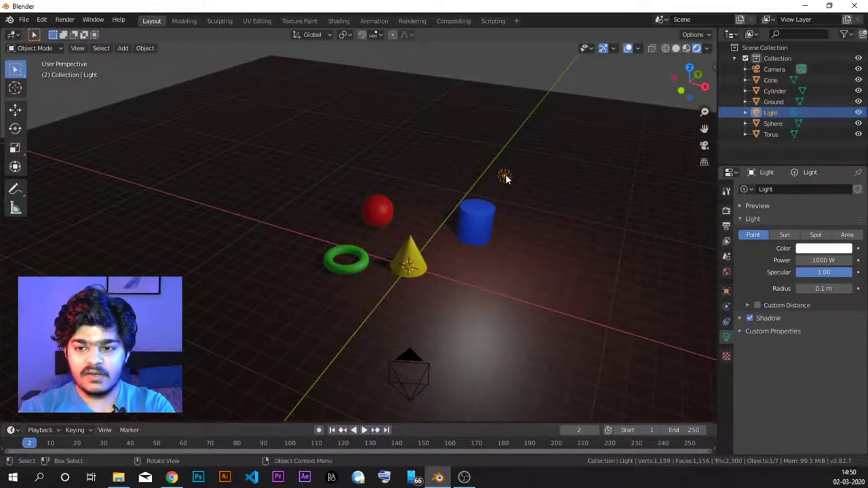
pyautogui.click(784, 234)
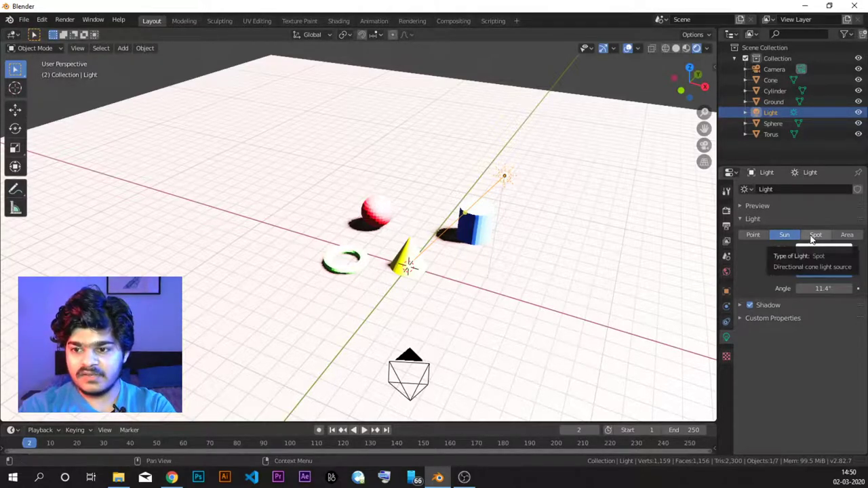
pyautogui.click(812, 239)
pyautogui.moveTo(482, 265); pyautogui.dragTo(516, 263, button='middle')
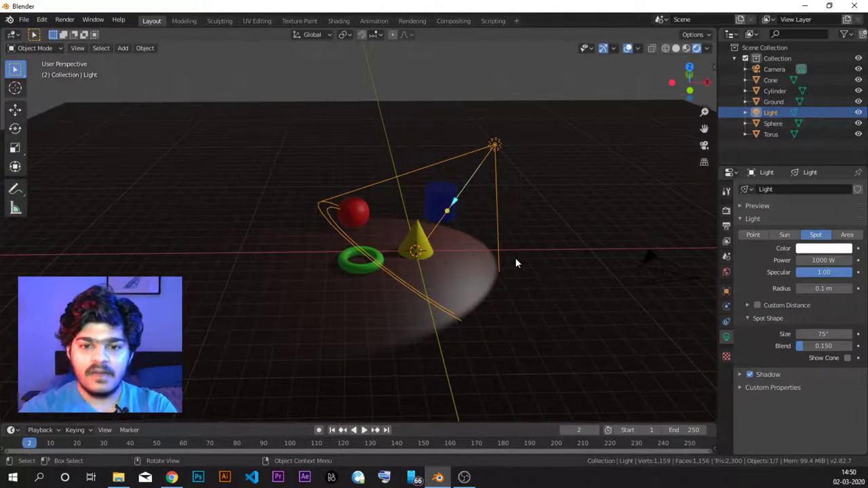
pyautogui.moveTo(383, 299); pyautogui.dragTo(334, 249, button='middle')
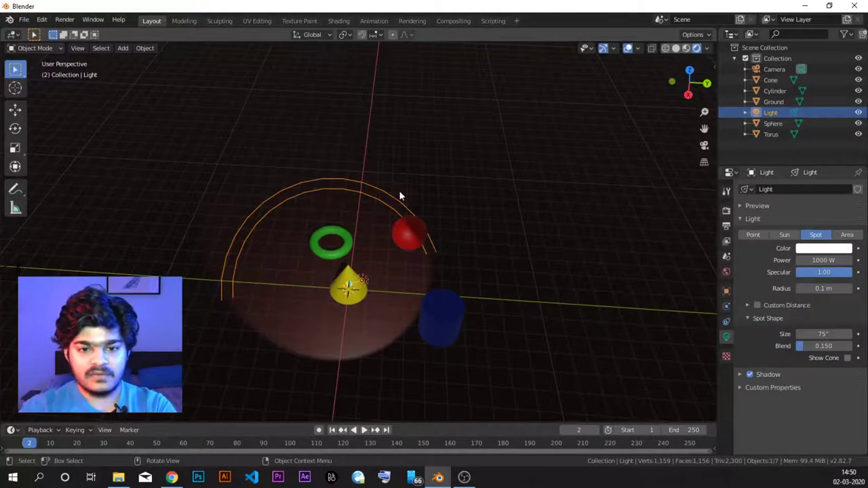
pyautogui.moveTo(402, 217); pyautogui.dragTo(502, 192, button='middle')
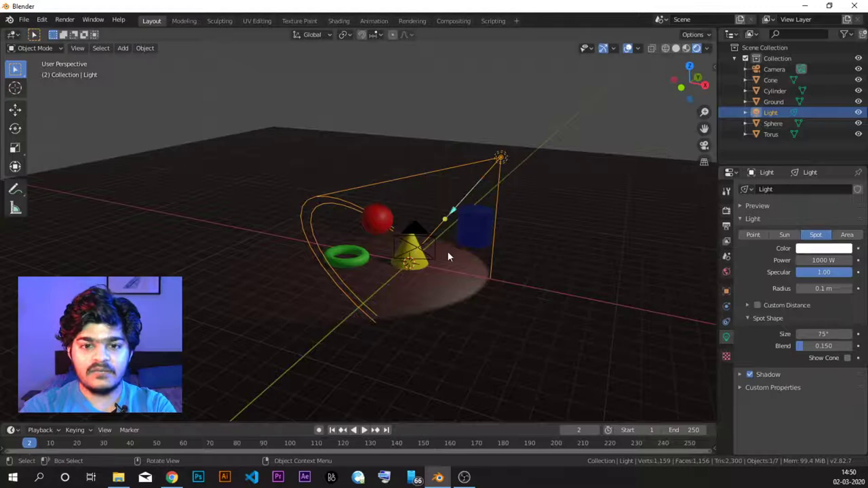
pyautogui.click(847, 235)
pyautogui.moveTo(616, 265); pyautogui.dragTo(525, 293, button='middle')
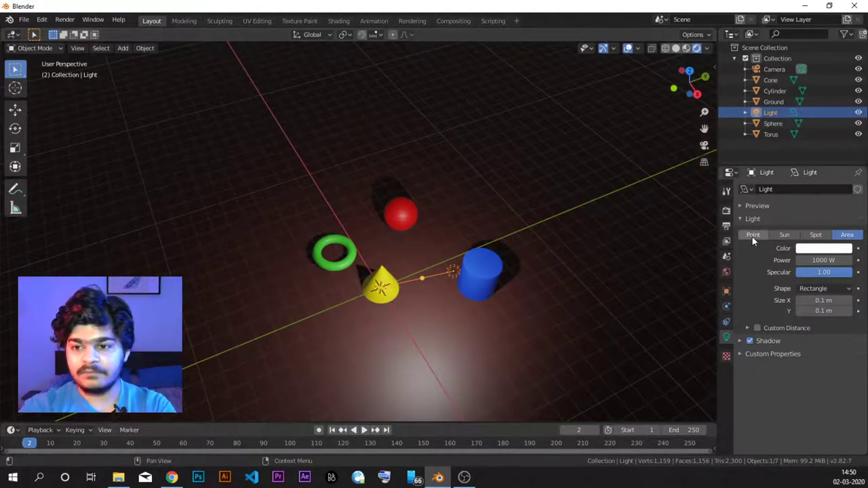
# - Set the light type to Sun and tint its color a pale yellow
pyautogui.click(782, 236)
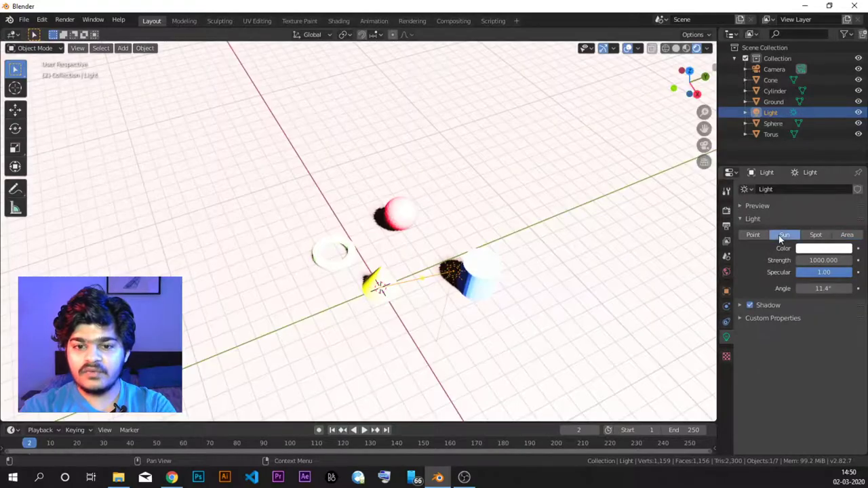
pyautogui.moveTo(488, 291); pyautogui.dragTo(478, 239, button='middle')
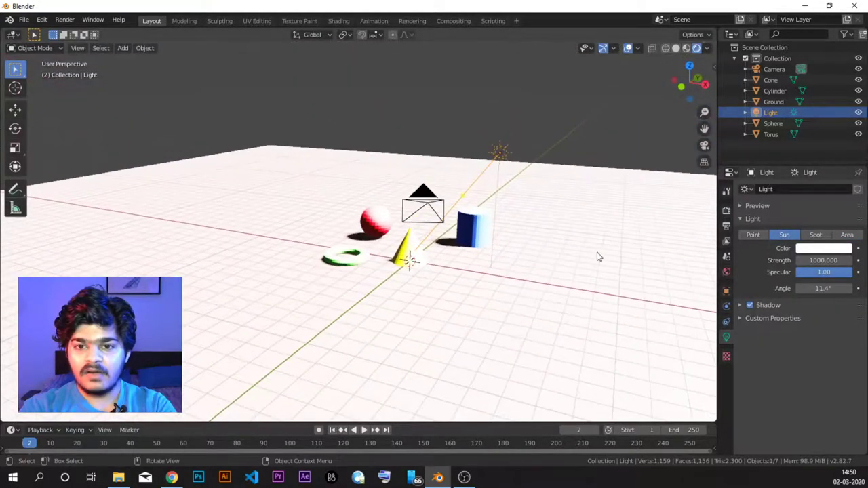
pyautogui.click(824, 248)
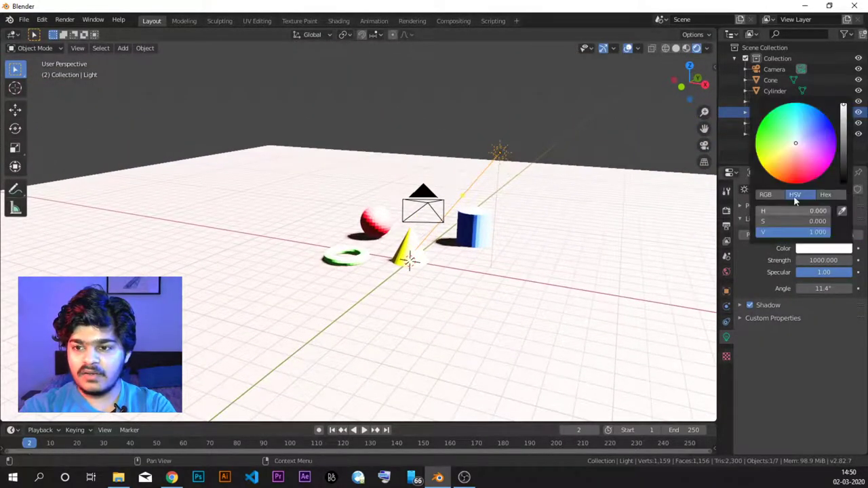
pyautogui.moveTo(796, 147)
pyautogui.mouseDown()
pyautogui.moveTo(801, 153)
pyautogui.moveTo(797, 143)
pyautogui.moveTo(761, 166)
pyautogui.moveTo(791, 147)
pyautogui.mouseUp()
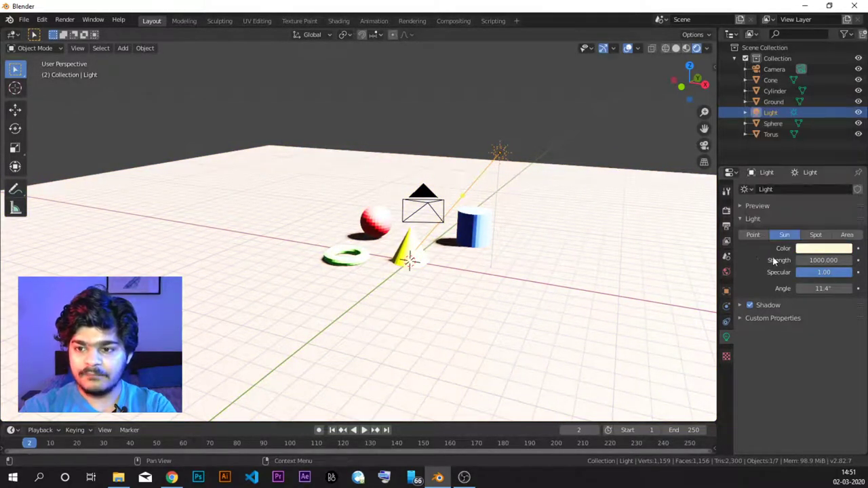
# - Set the Sun light's strength to 5
pyautogui.moveTo(611, 265); pyautogui.dragTo(496, 259, button='middle')
pyautogui.moveTo(411, 252); pyautogui.dragTo(430, 247, button='middle')
pyautogui.scroll(4, 502, 244)
pyautogui.moveTo(823, 260)
pyautogui.mouseDown()
pyautogui.moveTo(812, 260)
pyautogui.moveTo(822, 261)
pyautogui.mouseUp()
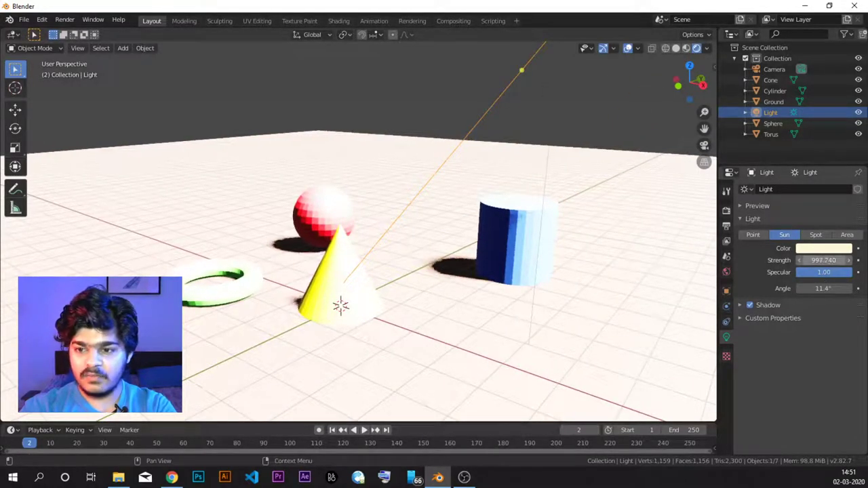
pyautogui.click(827, 261)
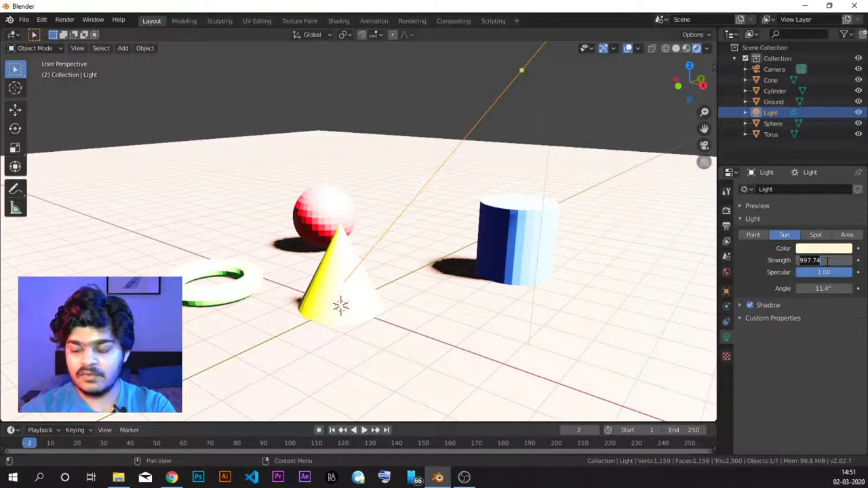
pyautogui.write('5')
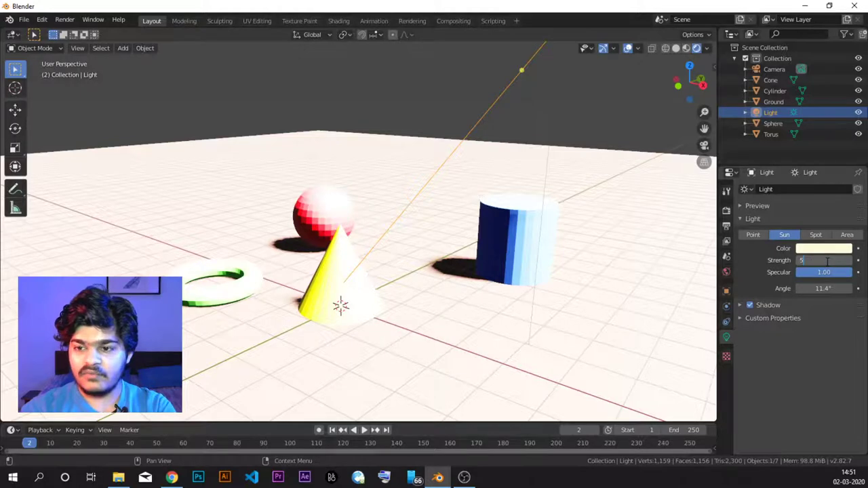
pyautogui.press('Return')
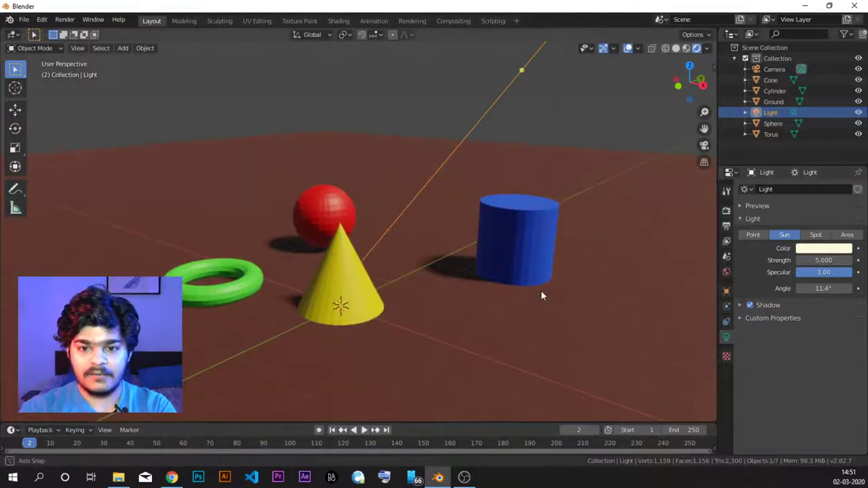
# - Fine-tune the Sun light's strength to 5.940 and inspect the lighting on the objects
pyautogui.moveTo(541, 290); pyautogui.dragTo(545, 305, button='middle')
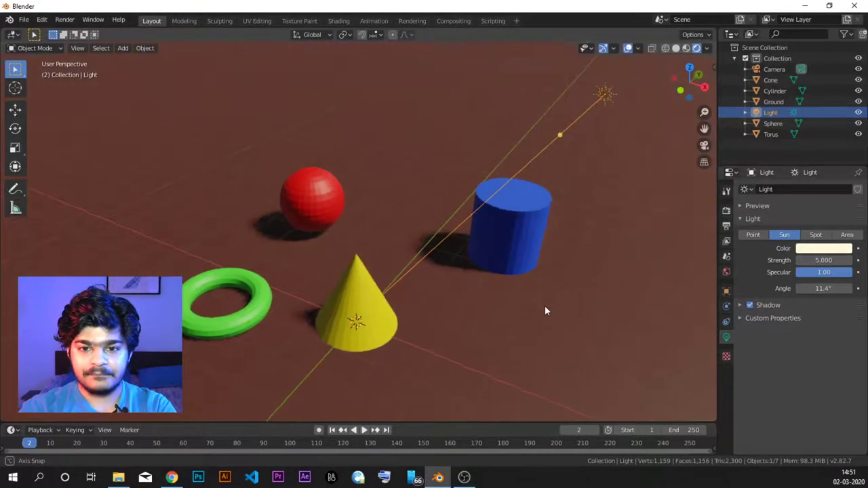
pyautogui.click(849, 261)
pyautogui.moveTo(849, 261)
pyautogui.mouseDown()
pyautogui.moveTo(867, 261)
pyautogui.moveTo(837, 261)
pyautogui.mouseUp()
pyautogui.moveTo(381, 228); pyautogui.dragTo(361, 209, button='middle')
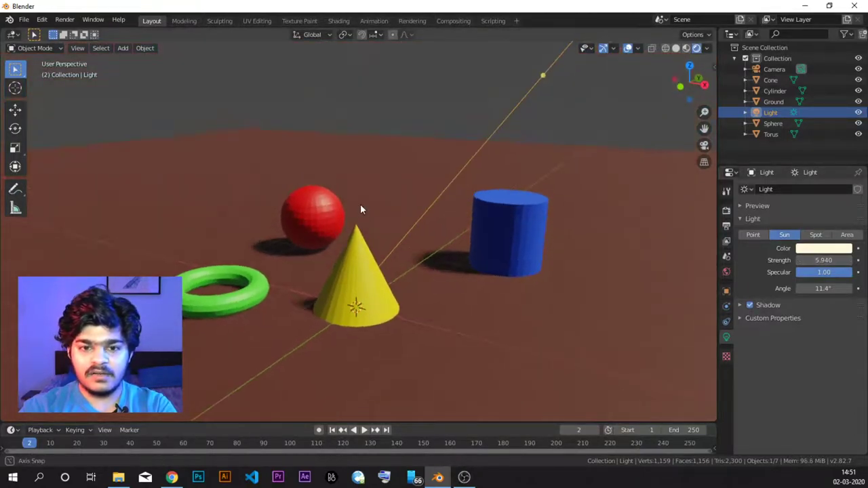
# - Render the scene as an image from the camera view and view the whole result in a maximized render window
pyautogui.press('KP_0')
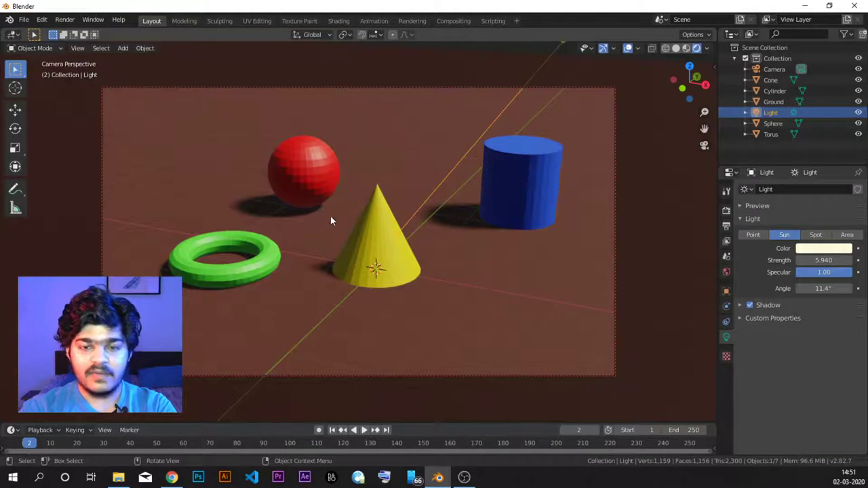
pyautogui.click(64, 19)
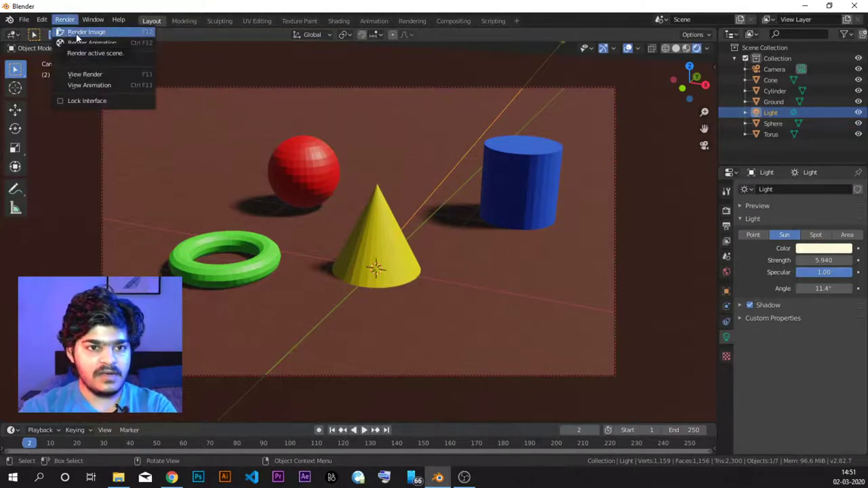
pyautogui.click(76, 34)
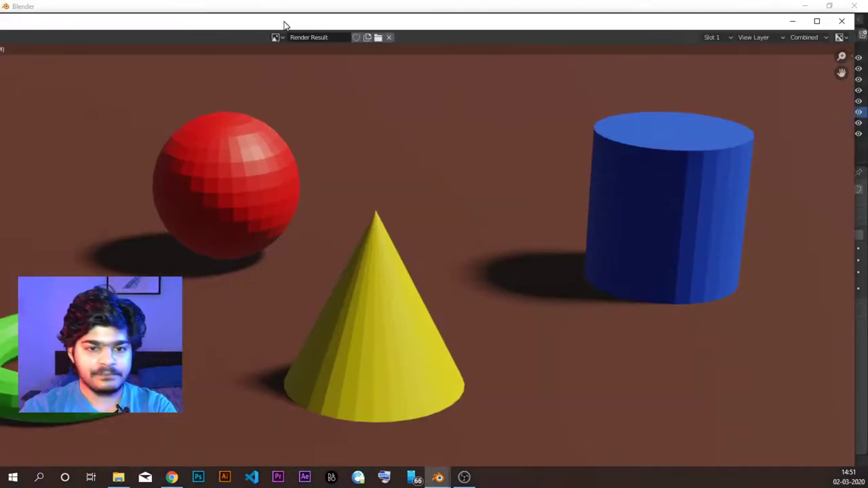
pyautogui.scroll(-3, 388, 169)
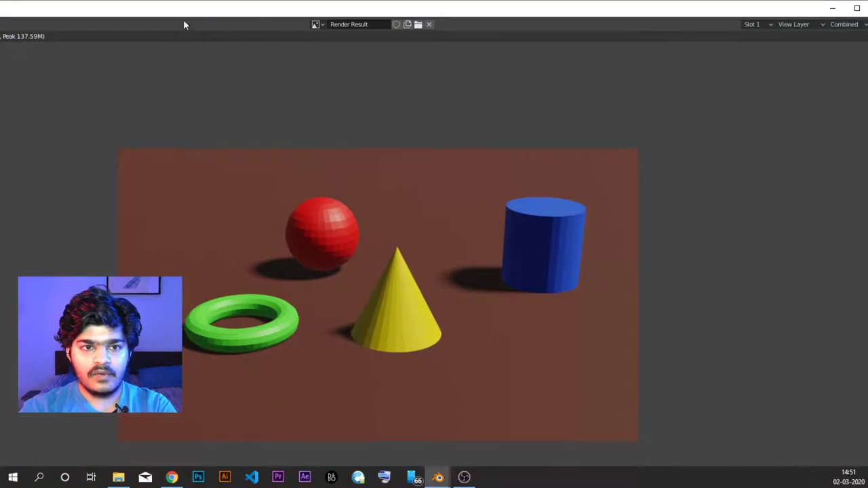
pyautogui.moveTo(264, 19); pyautogui.dragTo(286, 18)
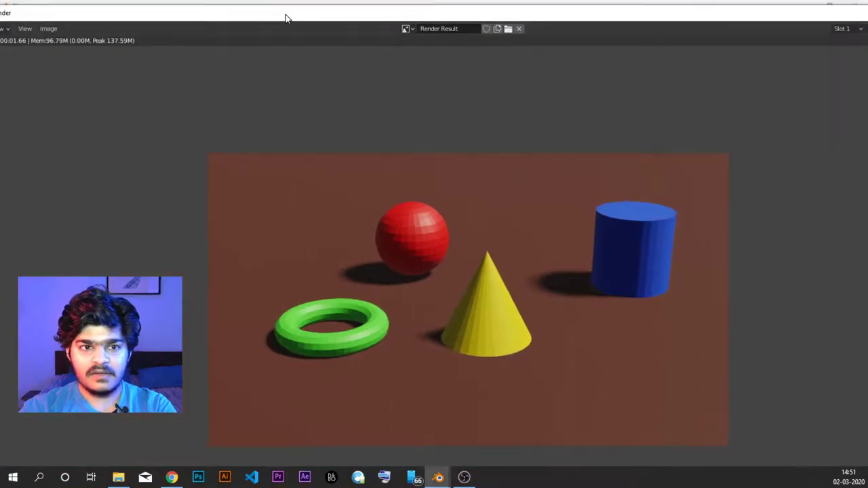
pyautogui.doubleClick(59, 15)
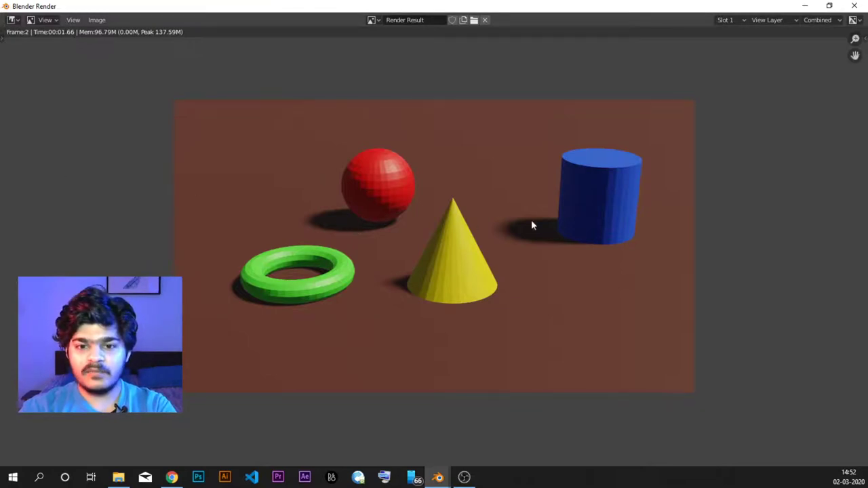
pyautogui.scroll(-1, 505, 252)
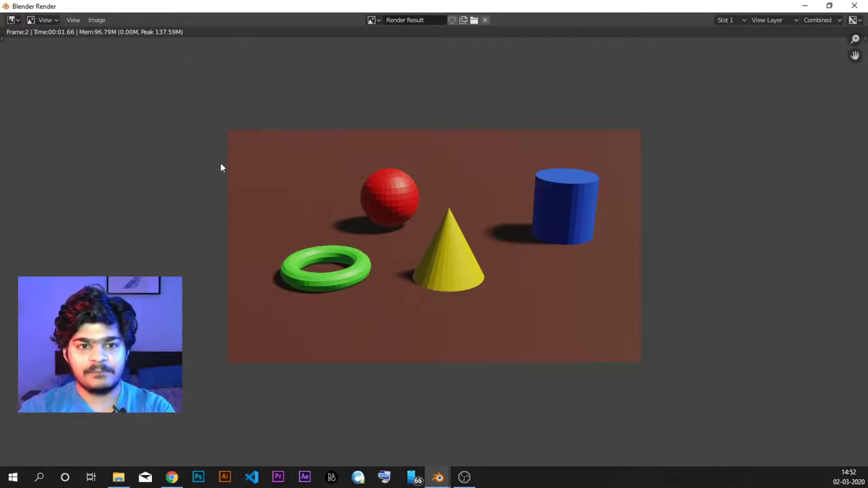
# - Save the rendered image as Tutorial10.png in the Blender Tutorial Renders folder
pyautogui.click(97, 20)
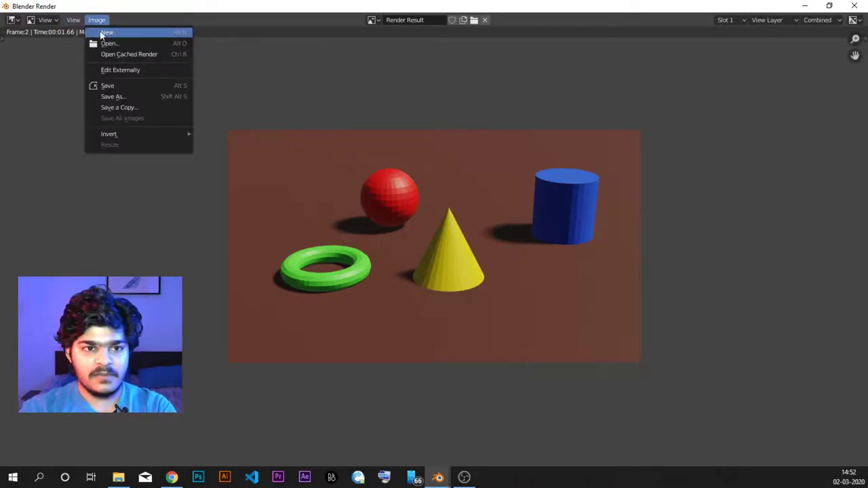
pyautogui.click(105, 87)
pyautogui.press('Escape')
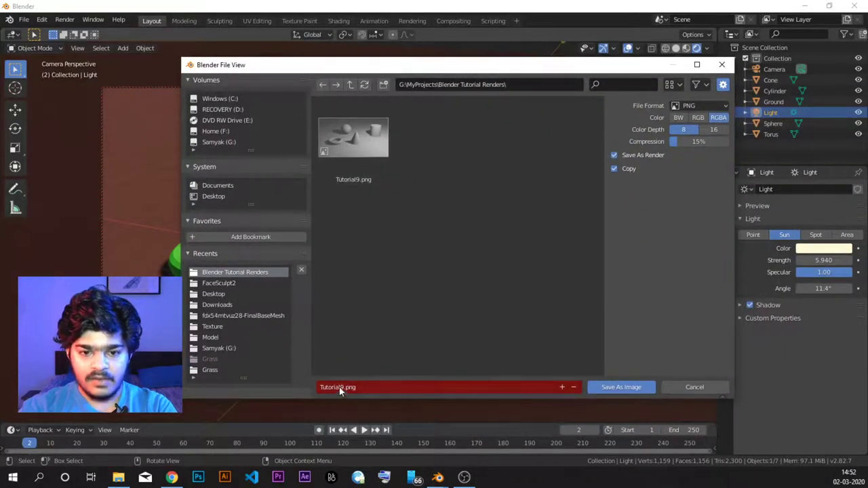
pyautogui.click(339, 388)
pyautogui.click(340, 388)
pyautogui.press('BackSpace')
pyautogui.write('1')
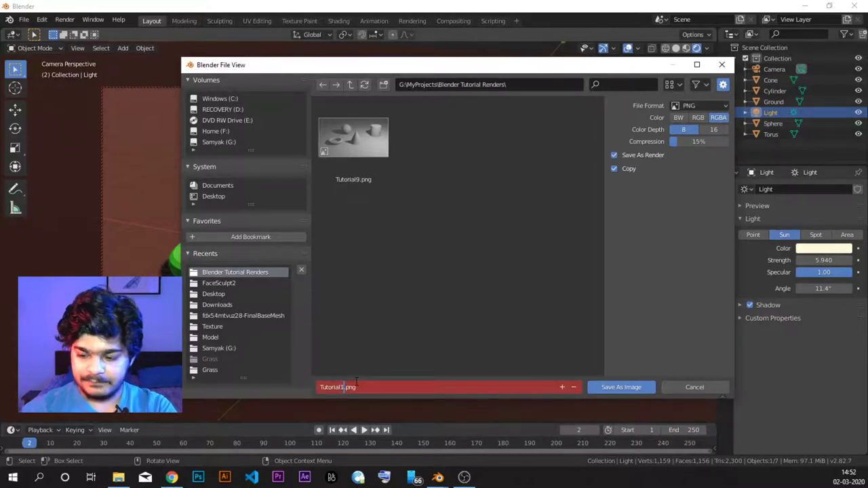
pyautogui.write('0')
pyautogui.click(612, 392)
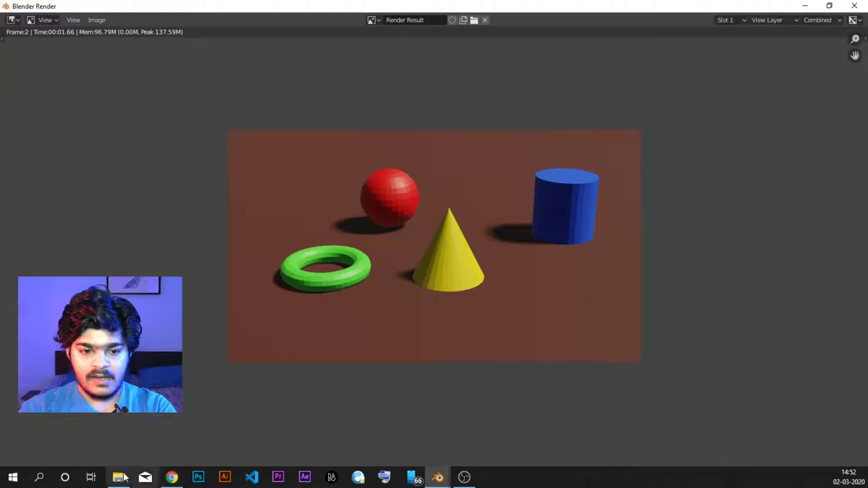
# - Switch to File Explorer and open Tutorial10.png from the Blender Tutorial Renders folder inside MyProjects on drive G
pyautogui.click(118, 477)
pyautogui.click(35, 411)
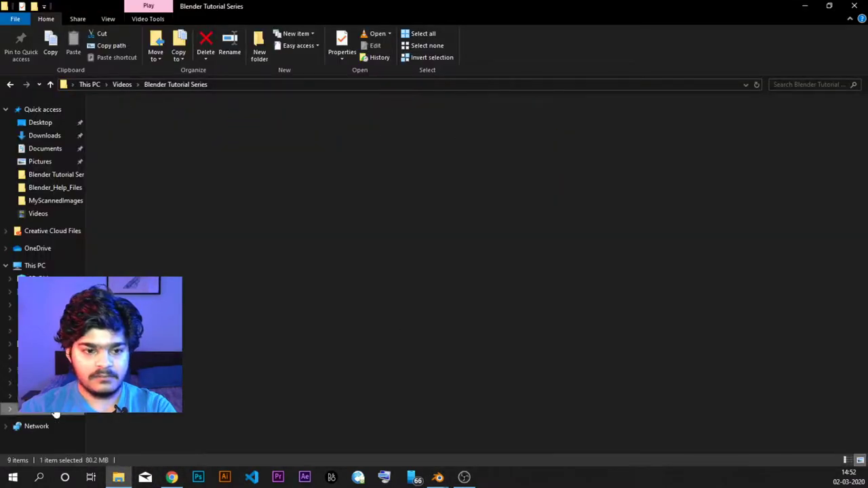
pyautogui.doubleClick(255, 137)
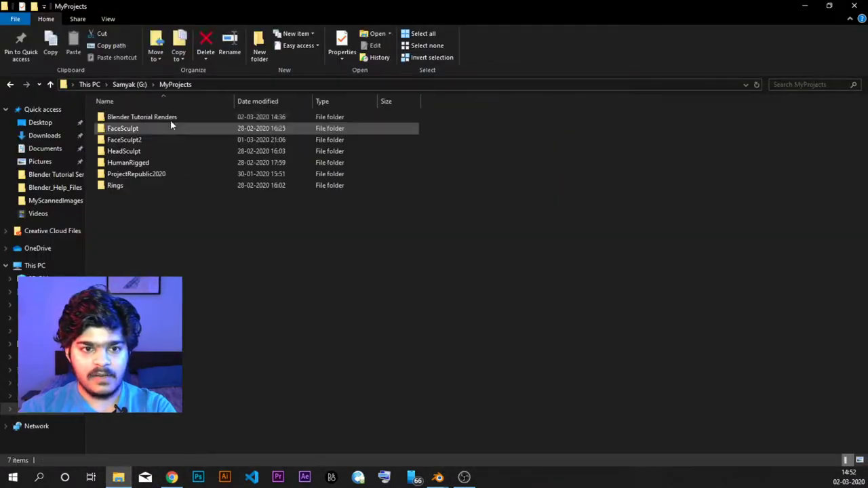
pyautogui.doubleClick(144, 117)
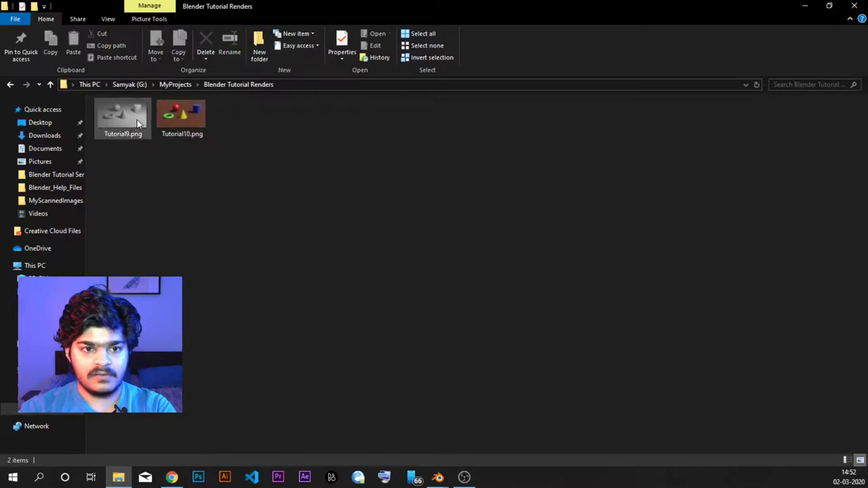
pyautogui.doubleClick(162, 116)
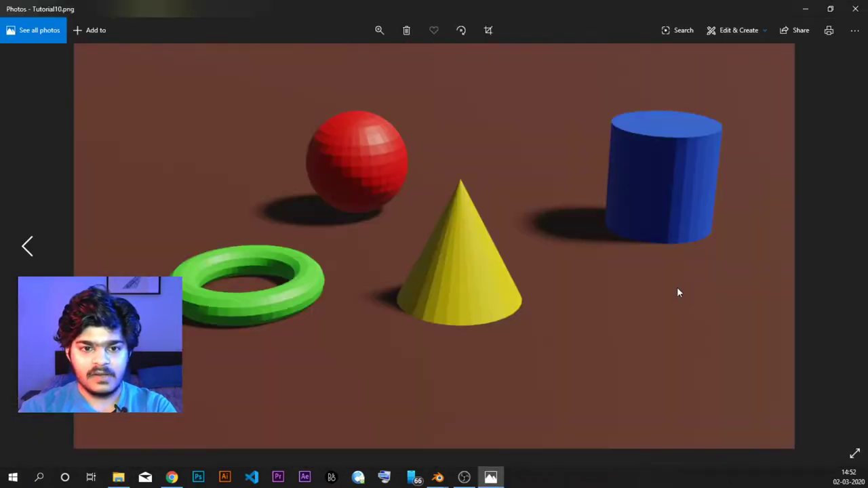
# - Compare the coloured render Tutorial10.png with the earlier Tutorial9.png, then close the photo viewer and return to the main Blender window
pyautogui.click(855, 454)
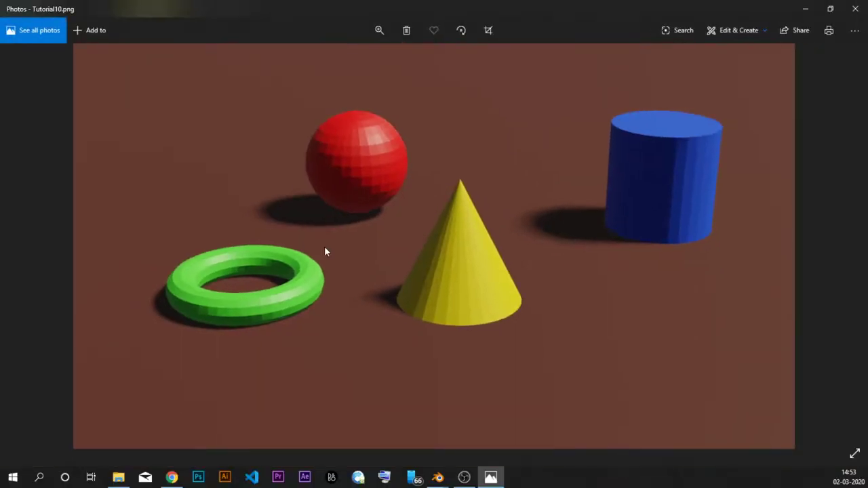
pyautogui.press('Left')
pyautogui.press('Right')
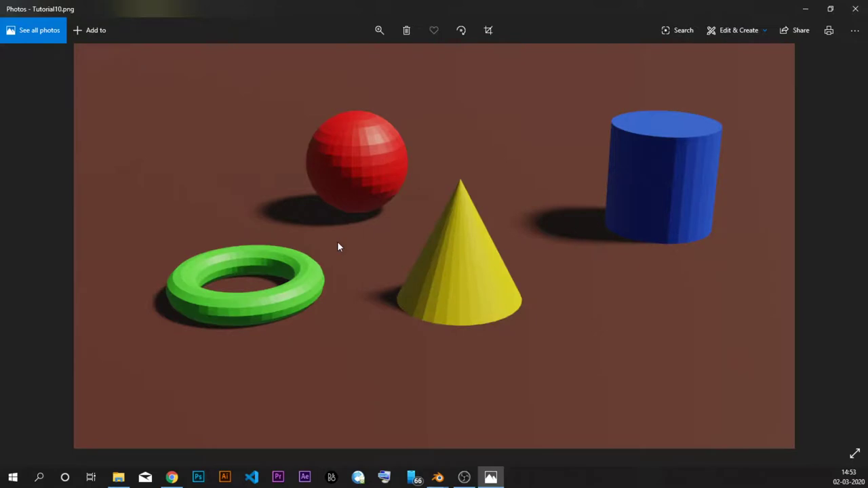
pyautogui.press('Left')
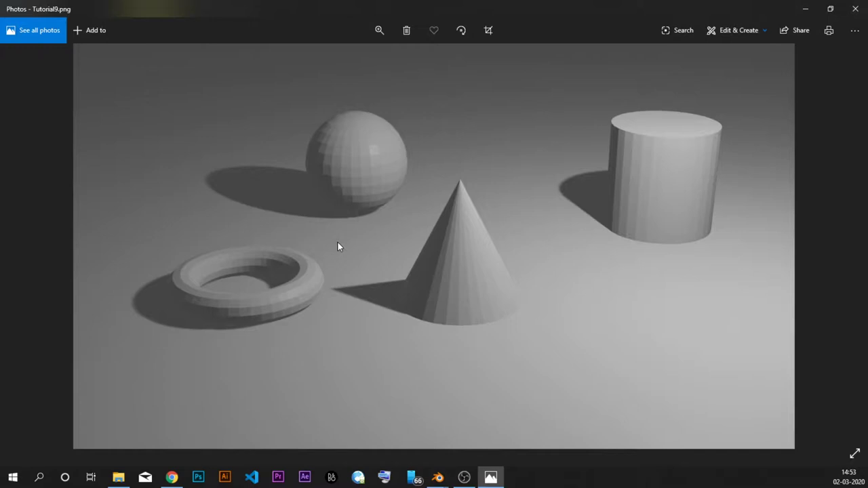
pyautogui.press('Right')
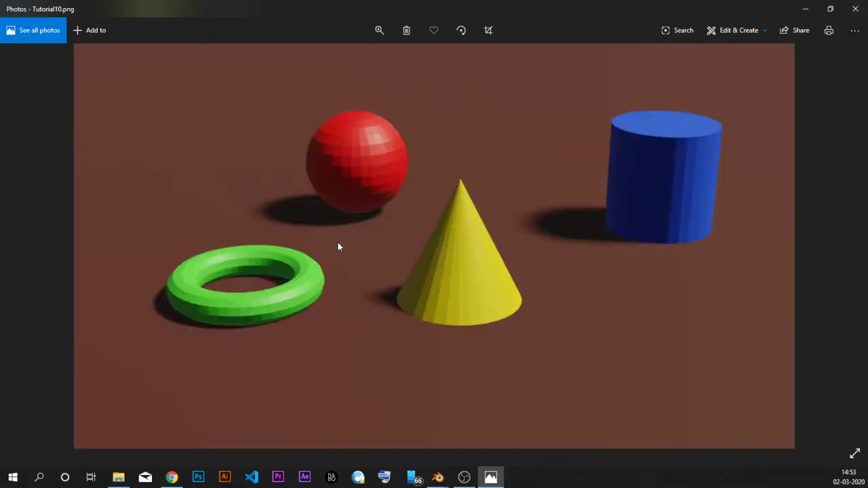
pyautogui.press('Left')
pyautogui.press('Right')
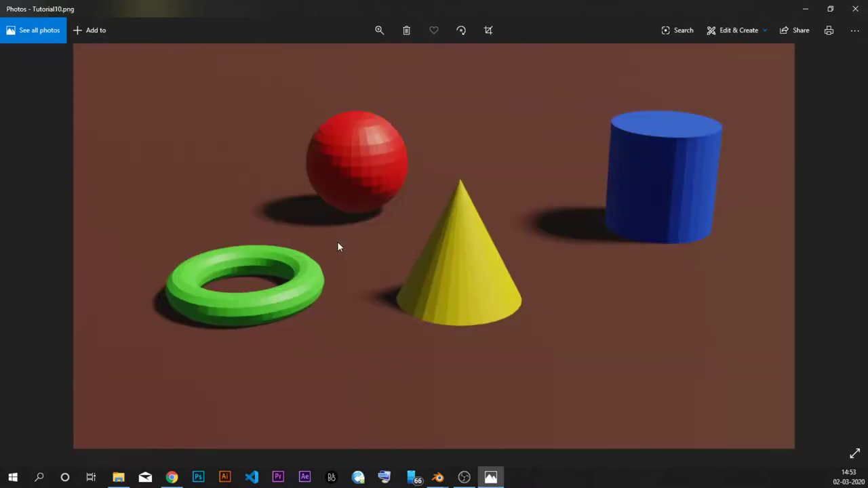
pyautogui.press('Left')
pyautogui.press('Right')
pyautogui.click(855, 9)
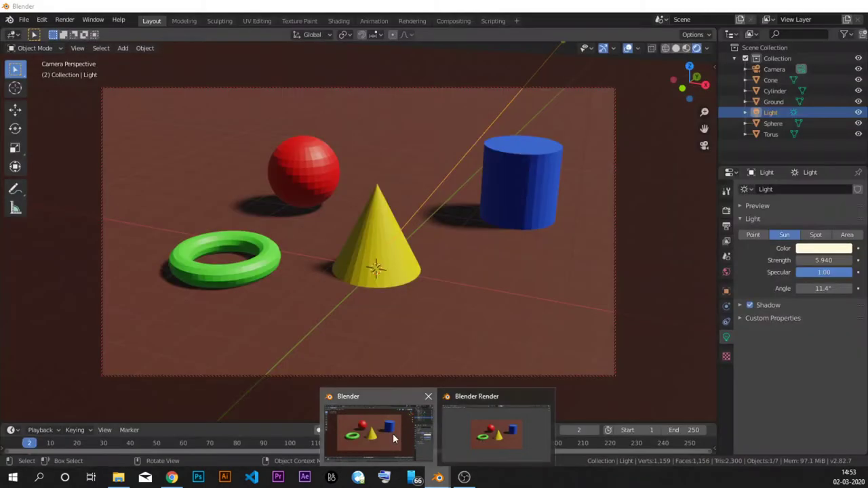
pyautogui.click(393, 433)
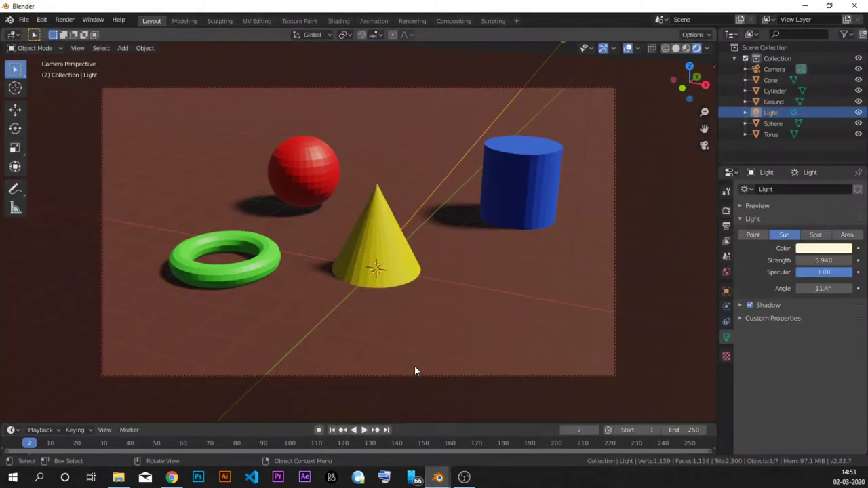